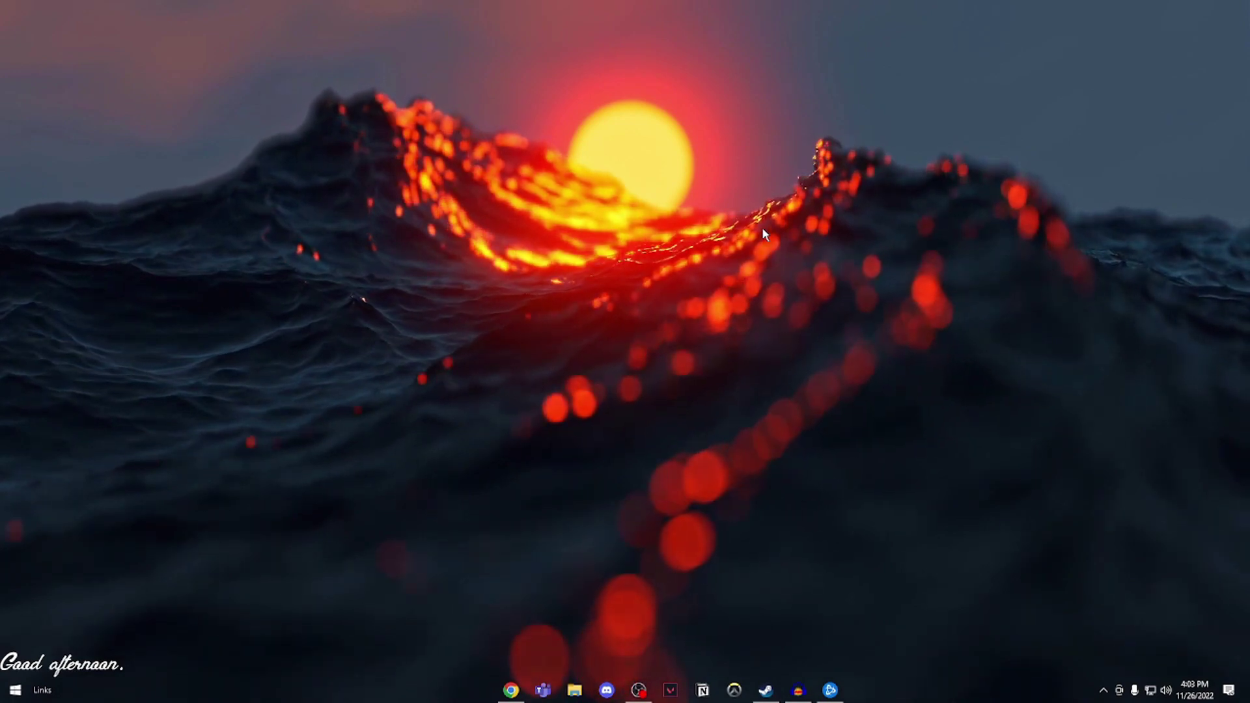
Refresh the desktop and launch Battle.net from the taskbar
{"action": "right_click", "coordinate": [684, 218]}
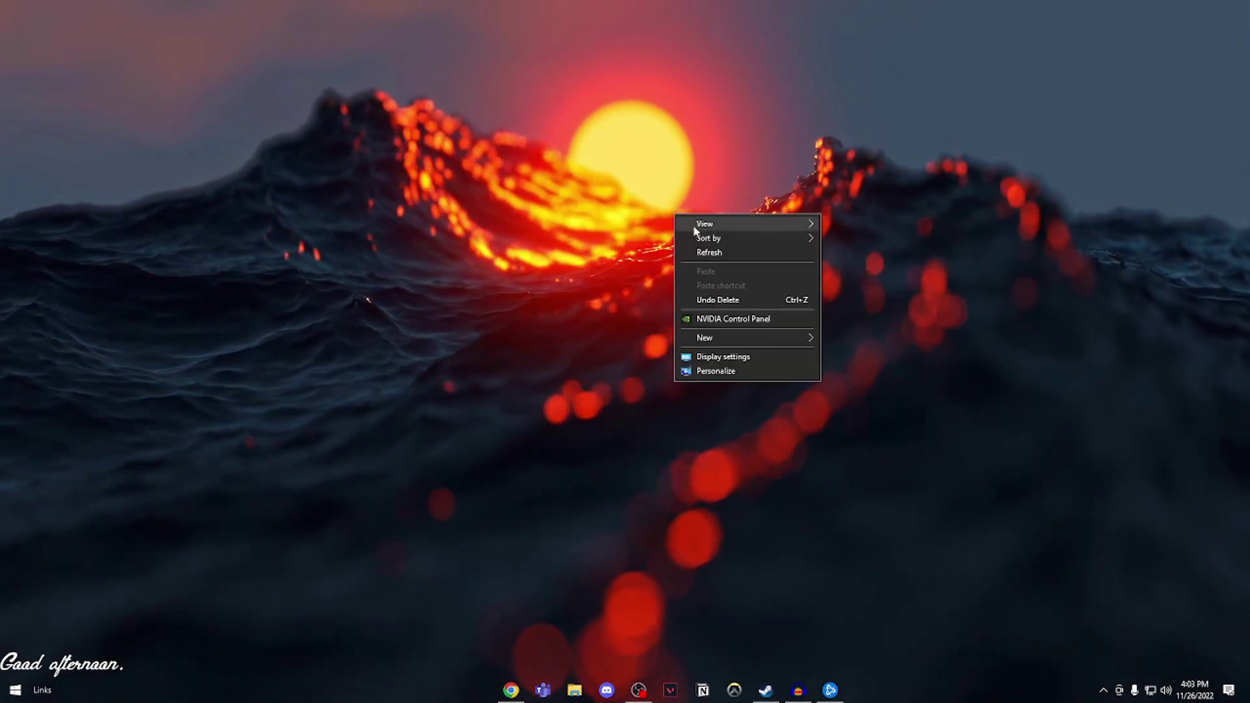
{"action": "left_click", "coordinate": [721, 245]}
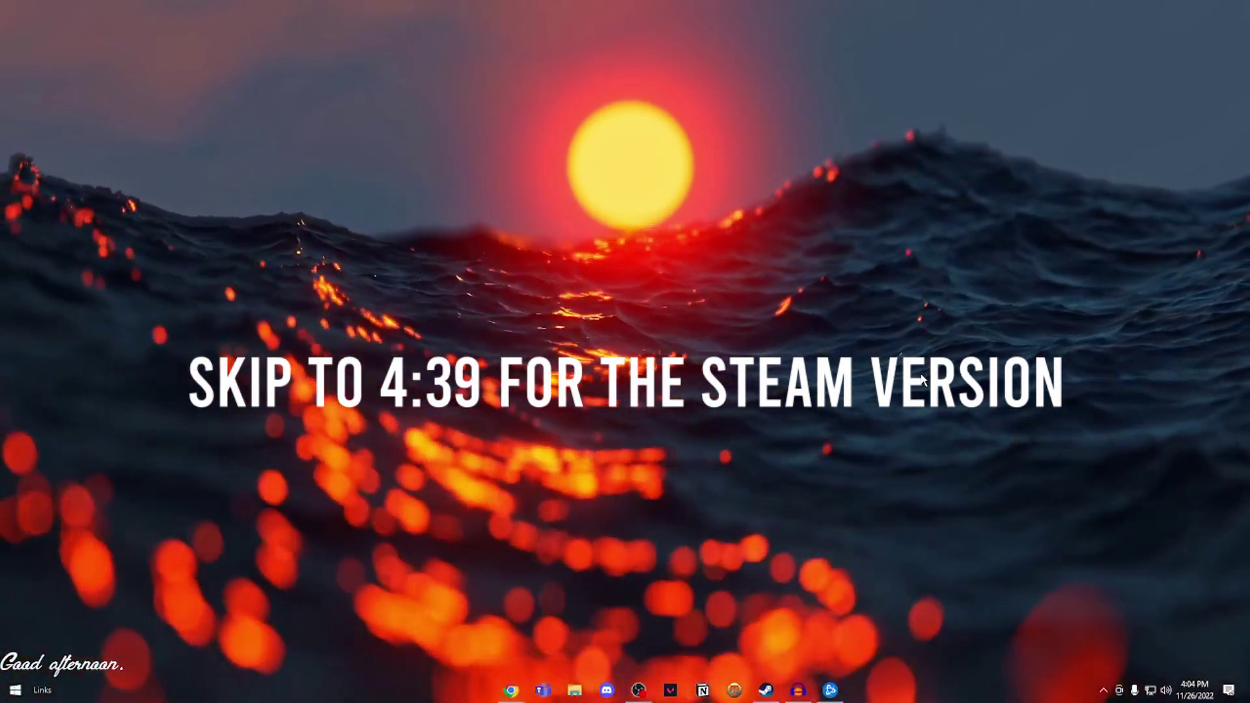
{"action": "left_click", "coordinate": [829, 690]}
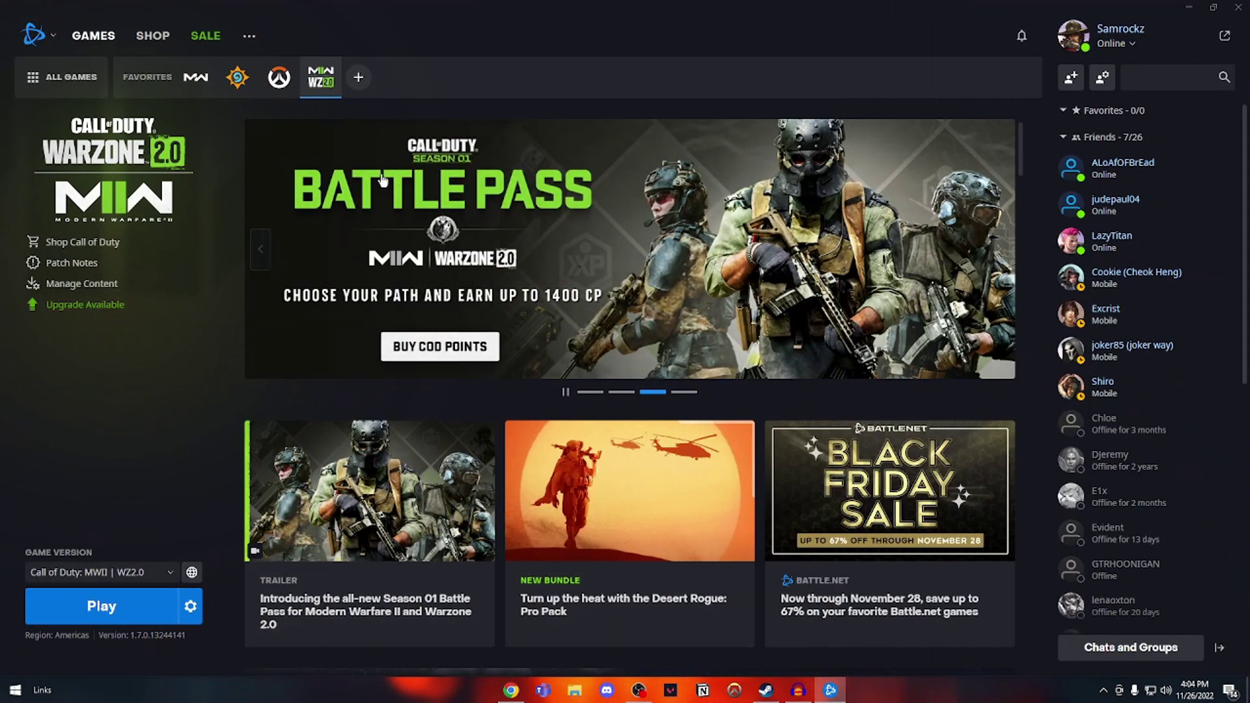
Show the Warzone 2.0 install folder in Explorer, enter _retail_ and right-click cod.exe
{"action": "left_click", "coordinate": [190, 607]}
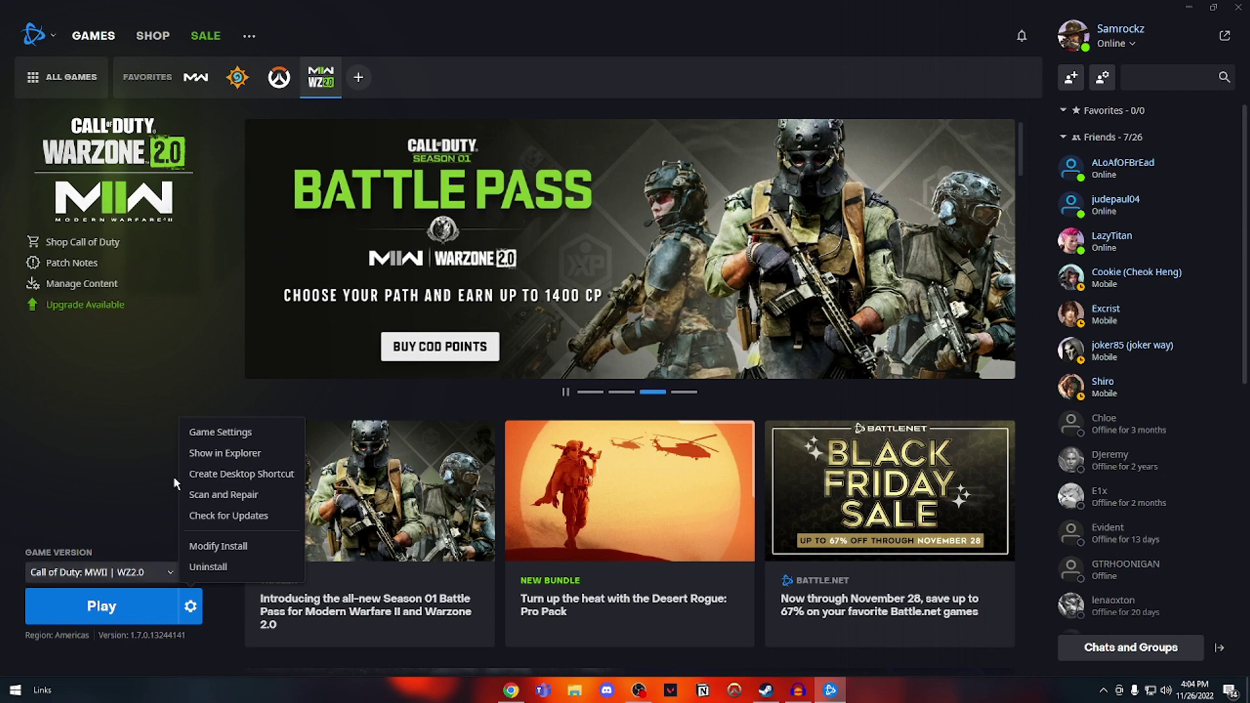
{"action": "left_click", "coordinate": [221, 456]}
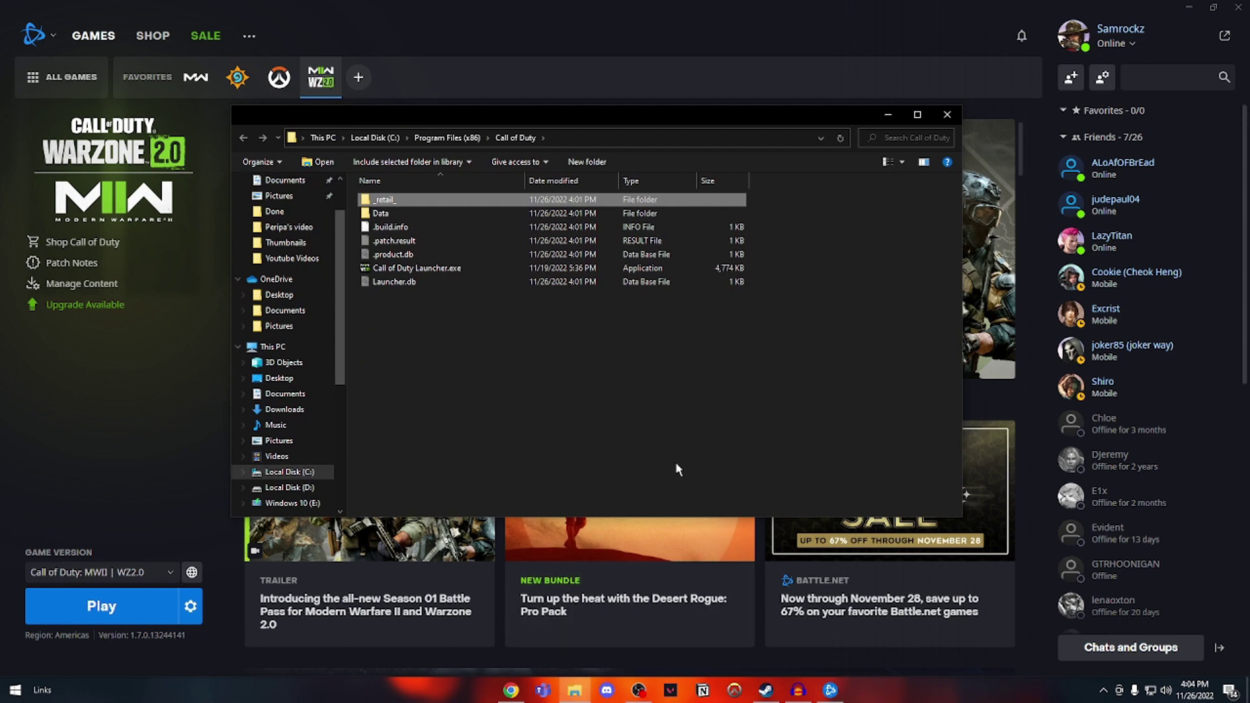
{"action": "left_click_drag", "start_coordinate": [542, 115], "coordinate": [545, 117]}
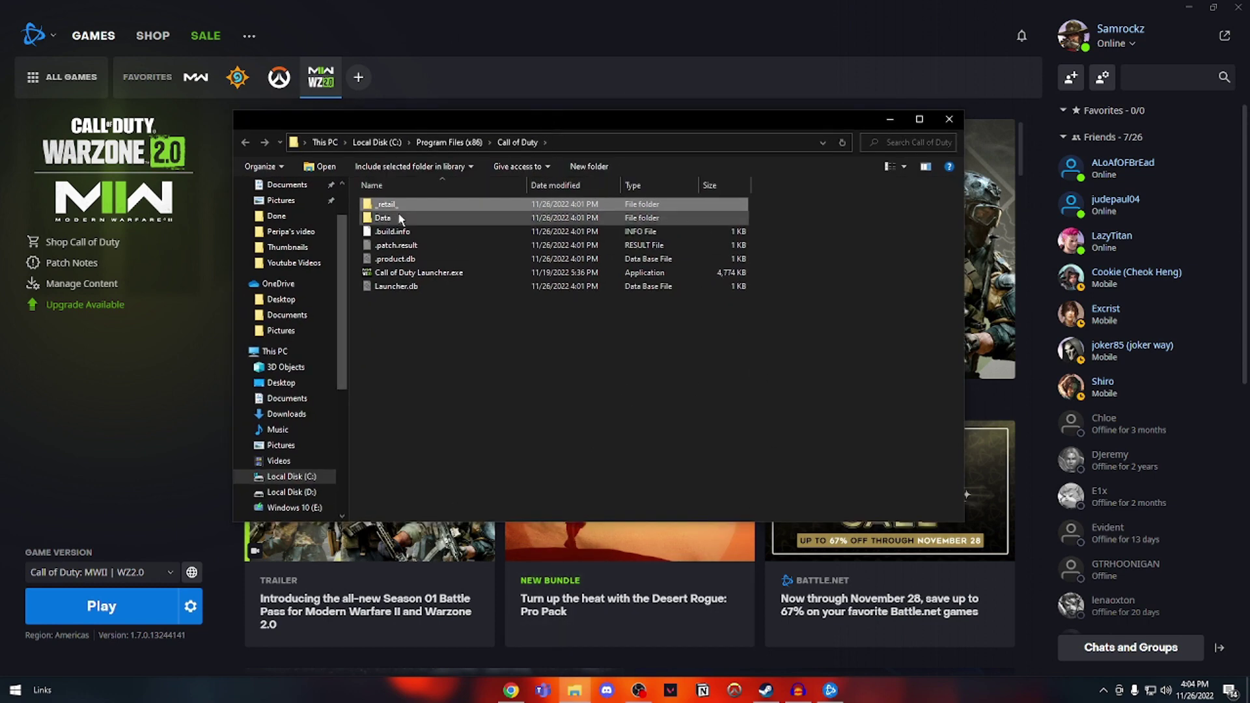
{"action": "double_click", "coordinate": [393, 204]}
{"action": "scroll", "coordinate": [433, 298], "scroll_direction": "down", "scroll_amount": 7}
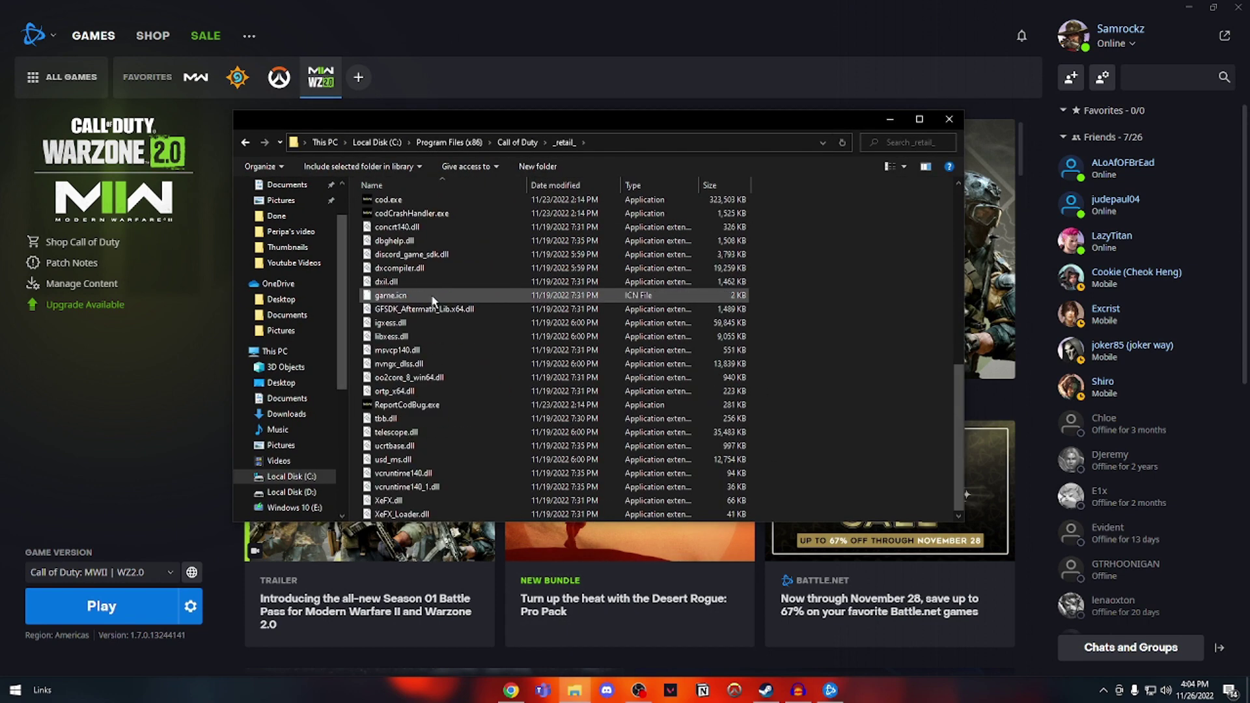
{"action": "left_click", "coordinate": [389, 310]}
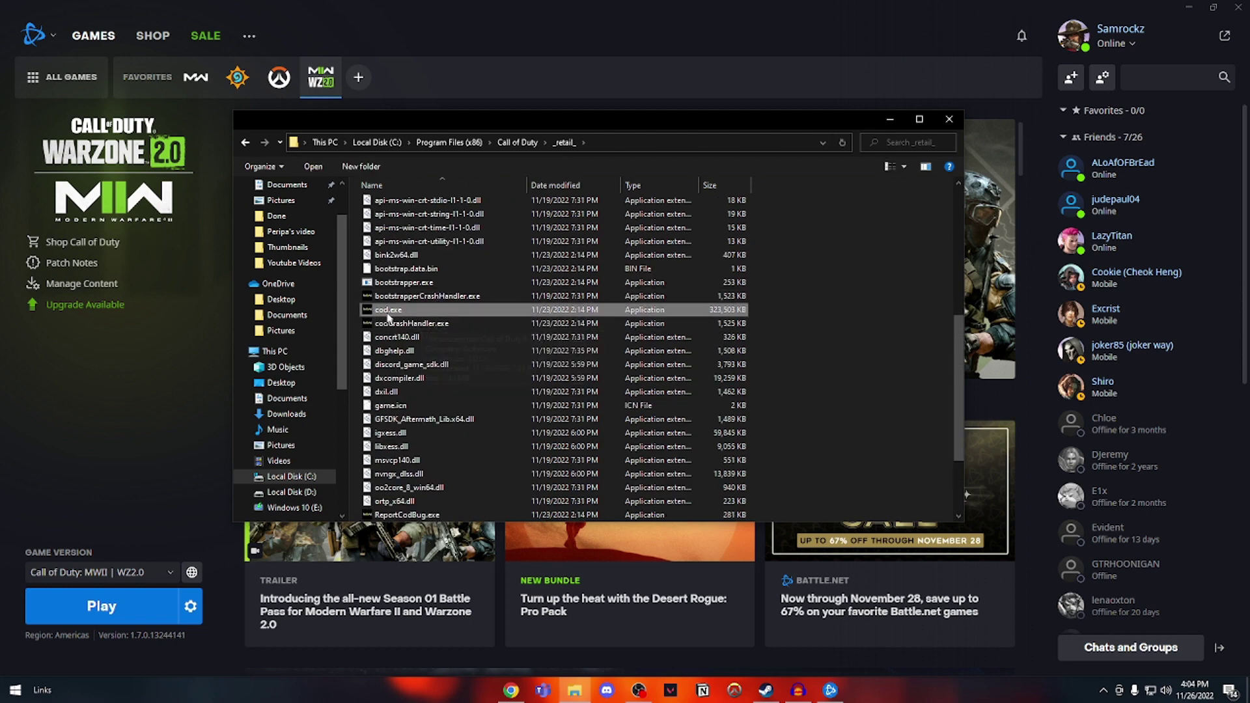
{"action": "right_click", "coordinate": [388, 310]}
In cod.exe Properties, disable fullscreen optimizations on the Compatibility tab
{"action": "left_click", "coordinate": [456, 612]}
{"action": "left_click_drag", "start_coordinate": [456, 316], "coordinate": [454, 132]}
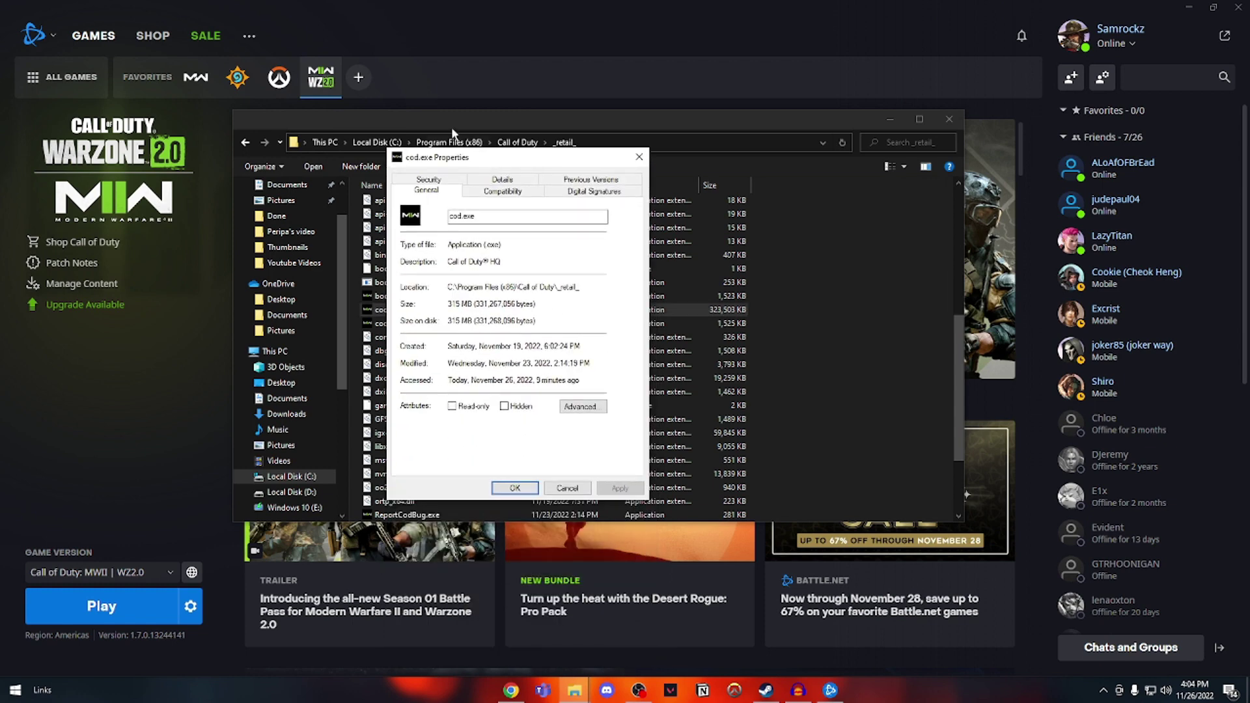
{"action": "left_click", "coordinate": [499, 192]}
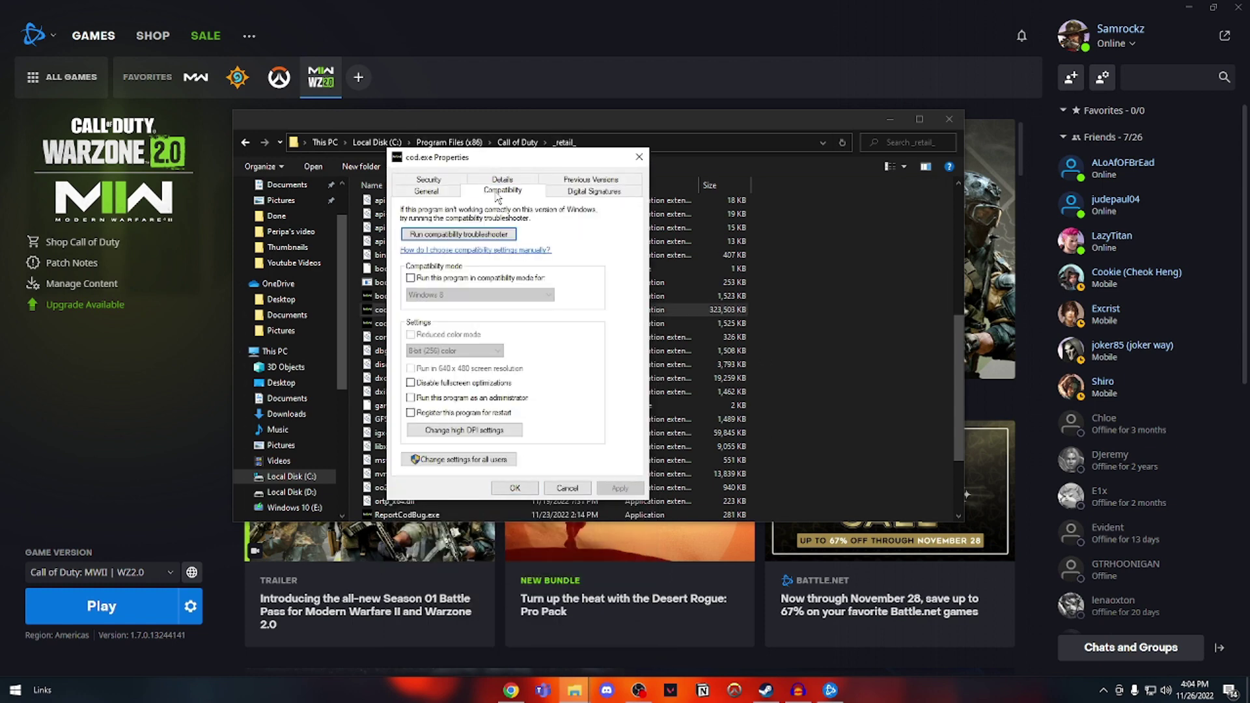
{"action": "left_click", "coordinate": [453, 386]}
Override high DPI scaling, apply the compatibility changes and close File Explorer
{"action": "left_click", "coordinate": [489, 433]}
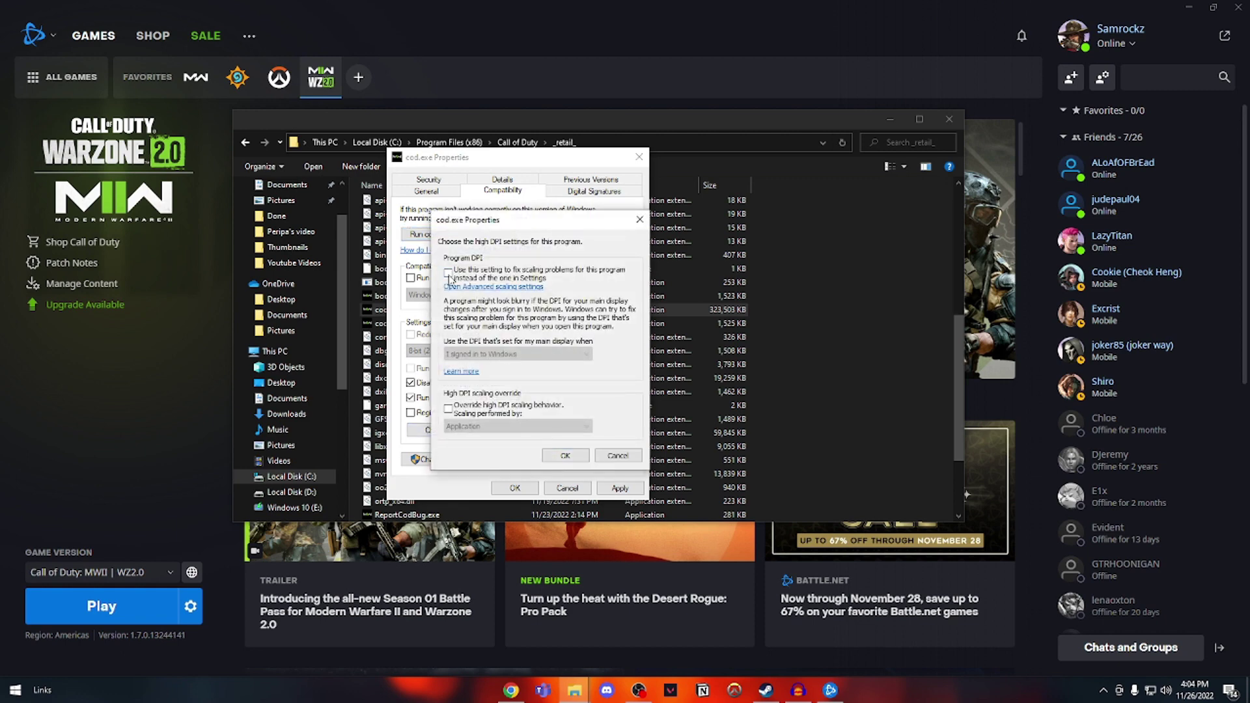
{"action": "left_click", "coordinate": [448, 408]}
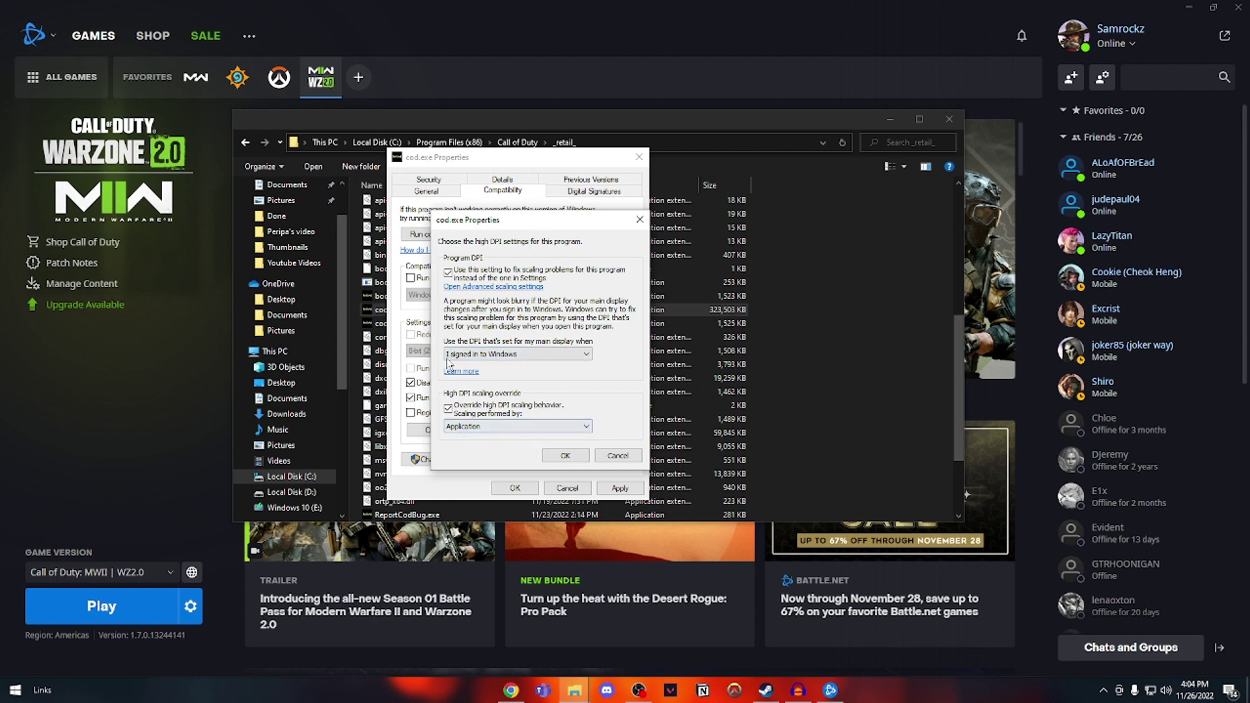
{"action": "left_click", "coordinate": [565, 455]}
{"action": "left_click", "coordinate": [621, 489]}
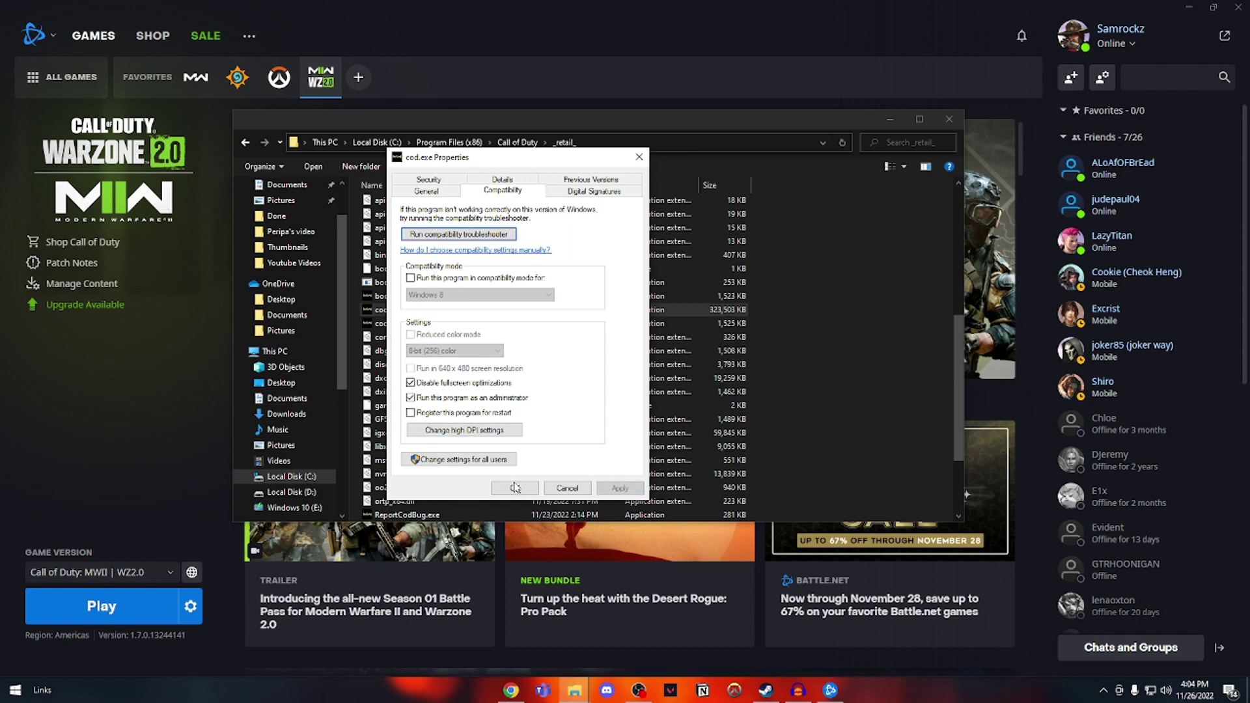
{"action": "left_click", "coordinate": [515, 487]}
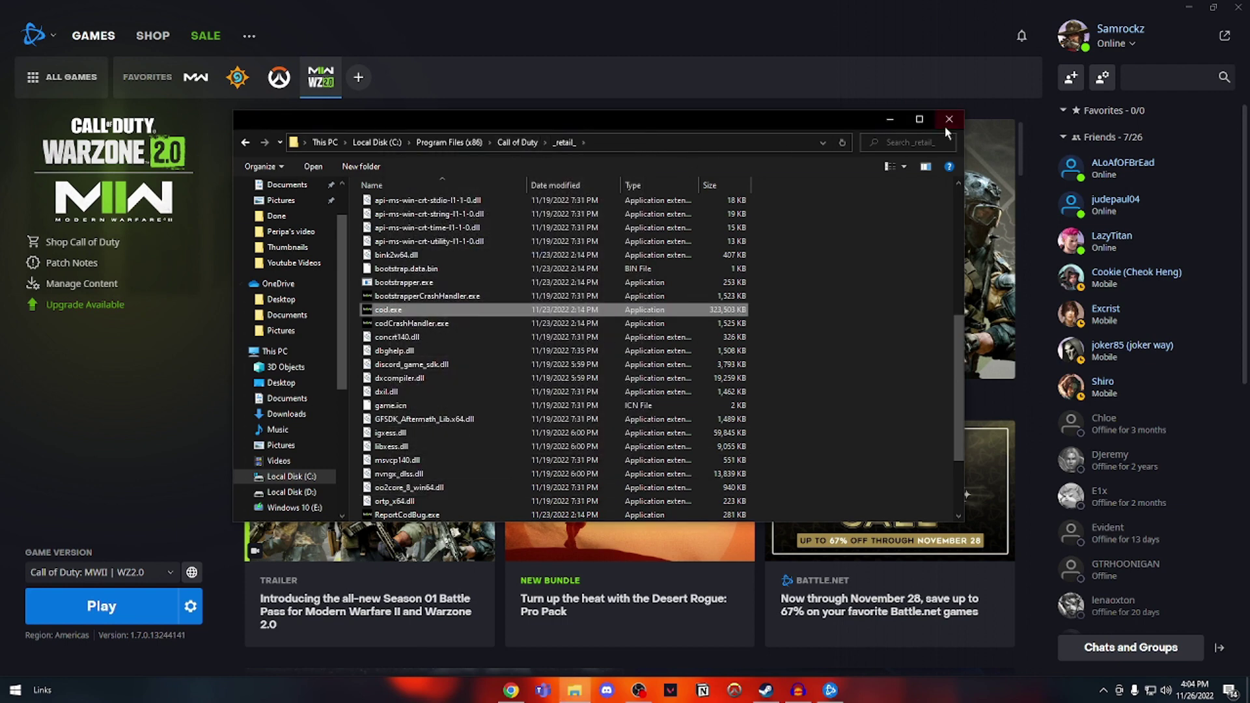
{"action": "left_click", "coordinate": [947, 120]}
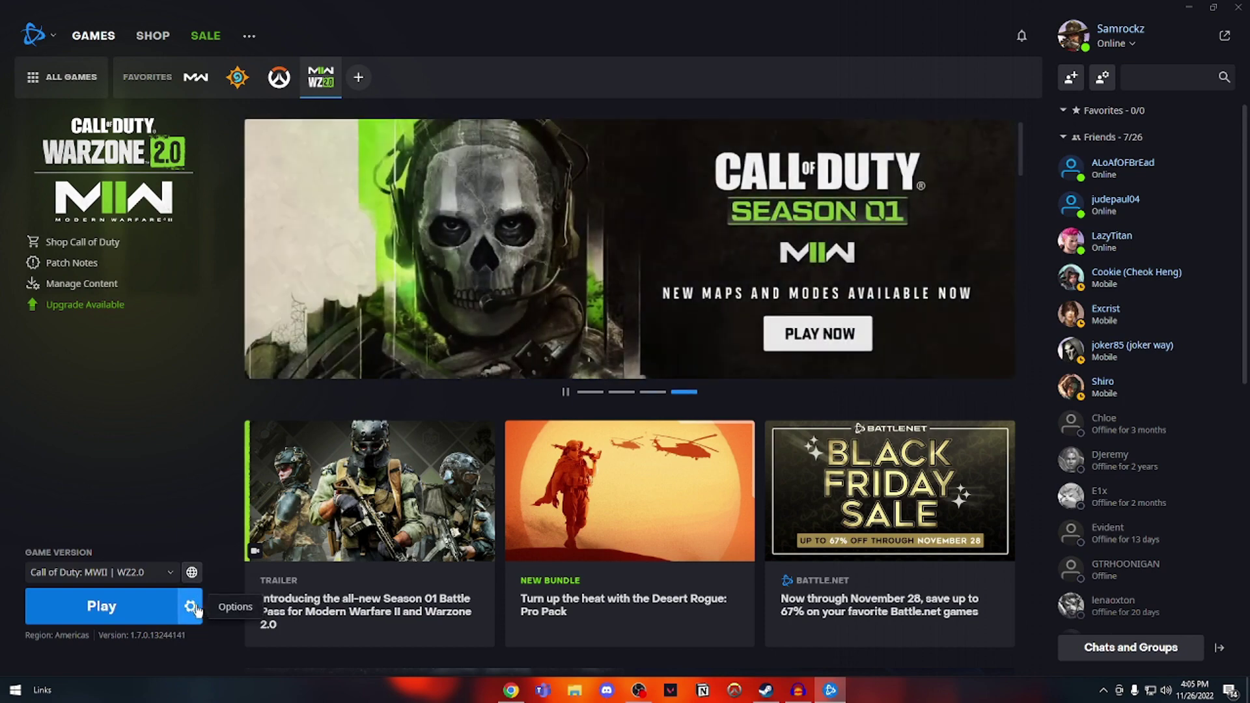
Open and dismiss the Warzone 2.0 options menu beside Play, leaving it open
{"action": "left_click", "coordinate": [190, 606]}
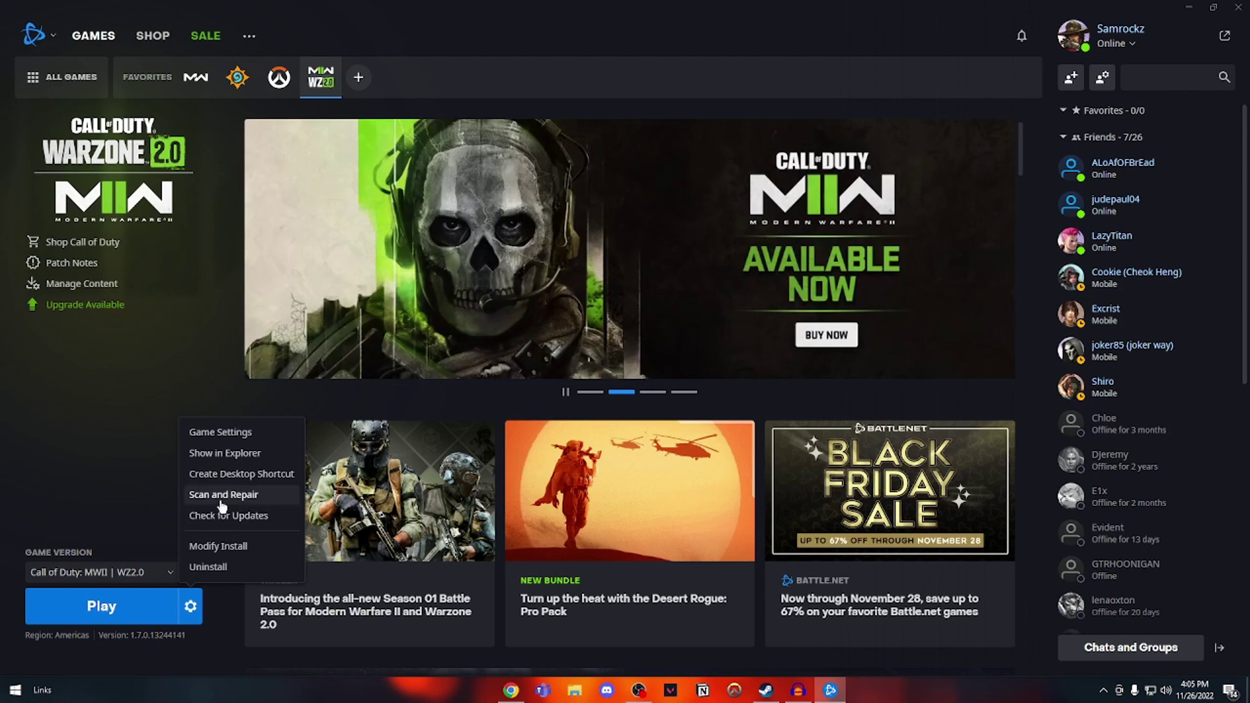
{"action": "left_click", "coordinate": [94, 479]}
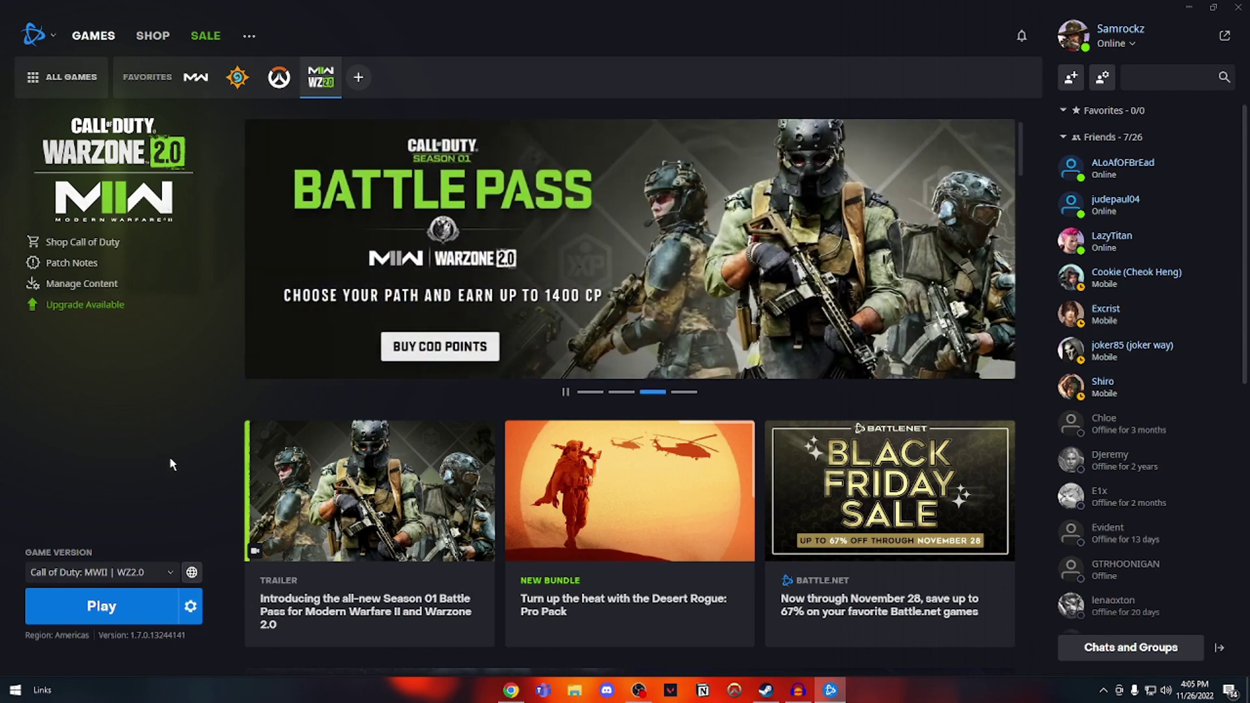
{"action": "left_click", "coordinate": [198, 602]}
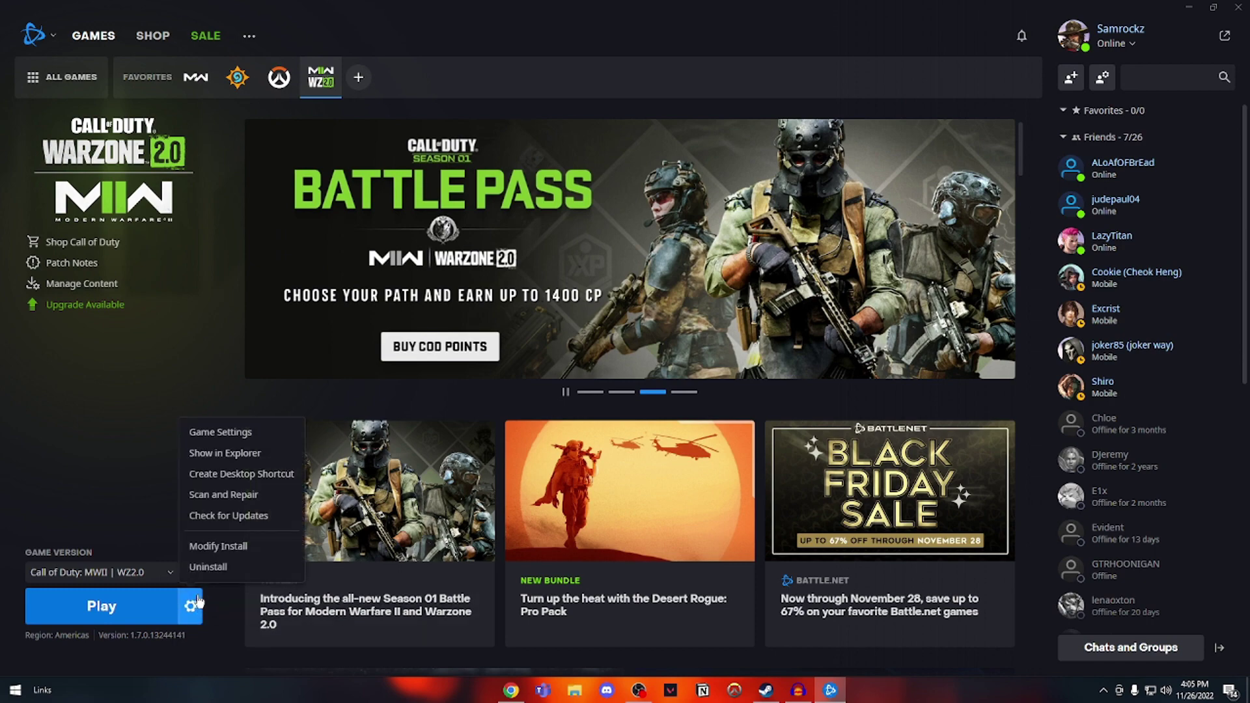
{"action": "left_click", "coordinate": [116, 417]}
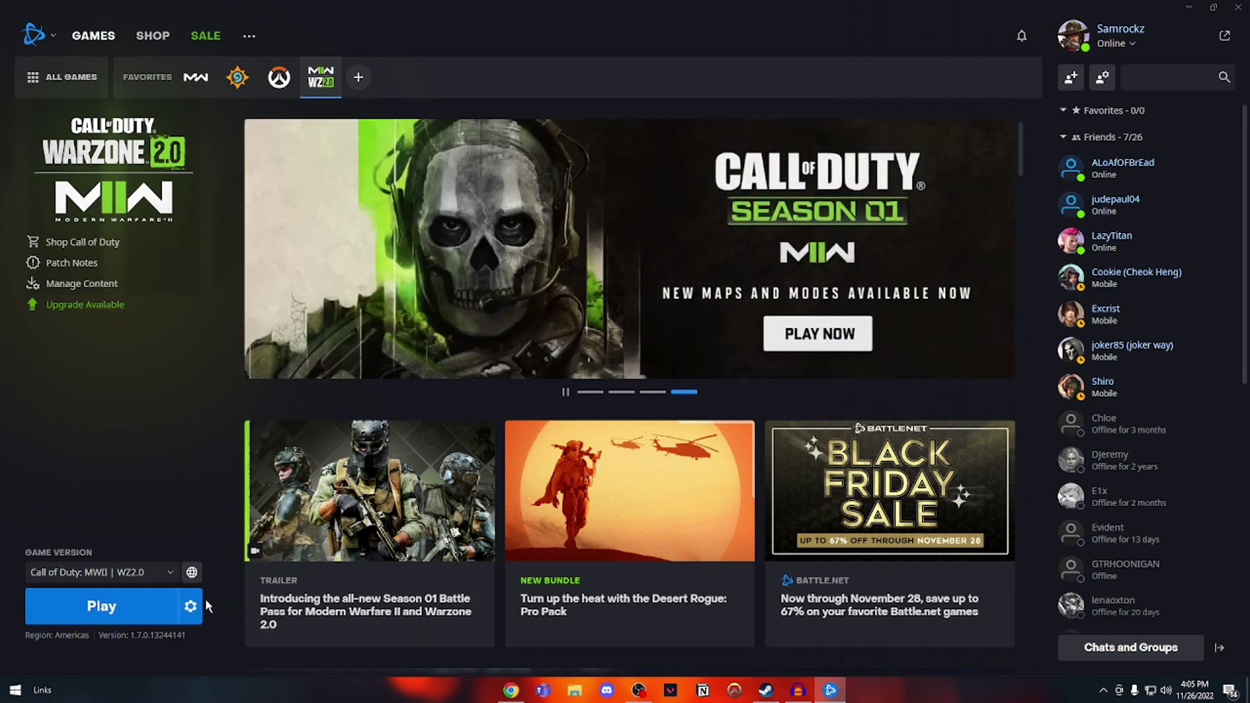
{"action": "left_click", "coordinate": [191, 609]}
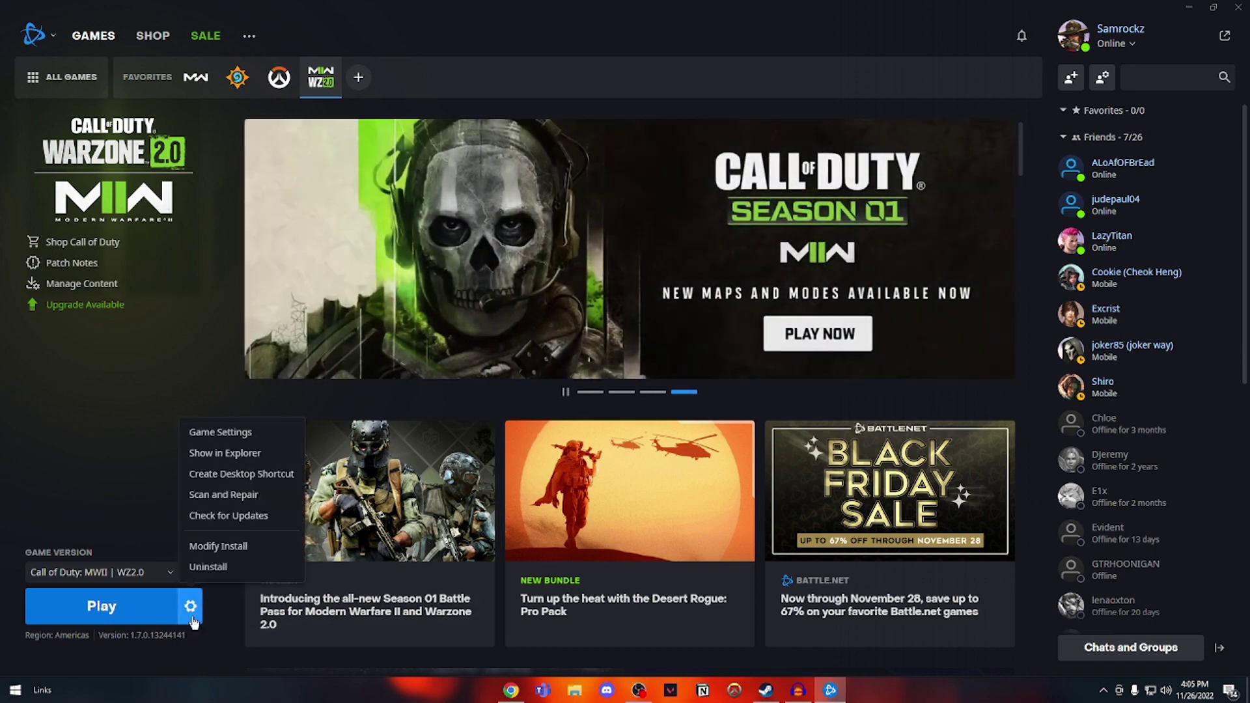
Show the game's install folder in Explorer and go up to Program Files (x86)
{"action": "left_click", "coordinate": [219, 453]}
{"action": "left_click_drag", "start_coordinate": [494, 123], "coordinate": [491, 149]}
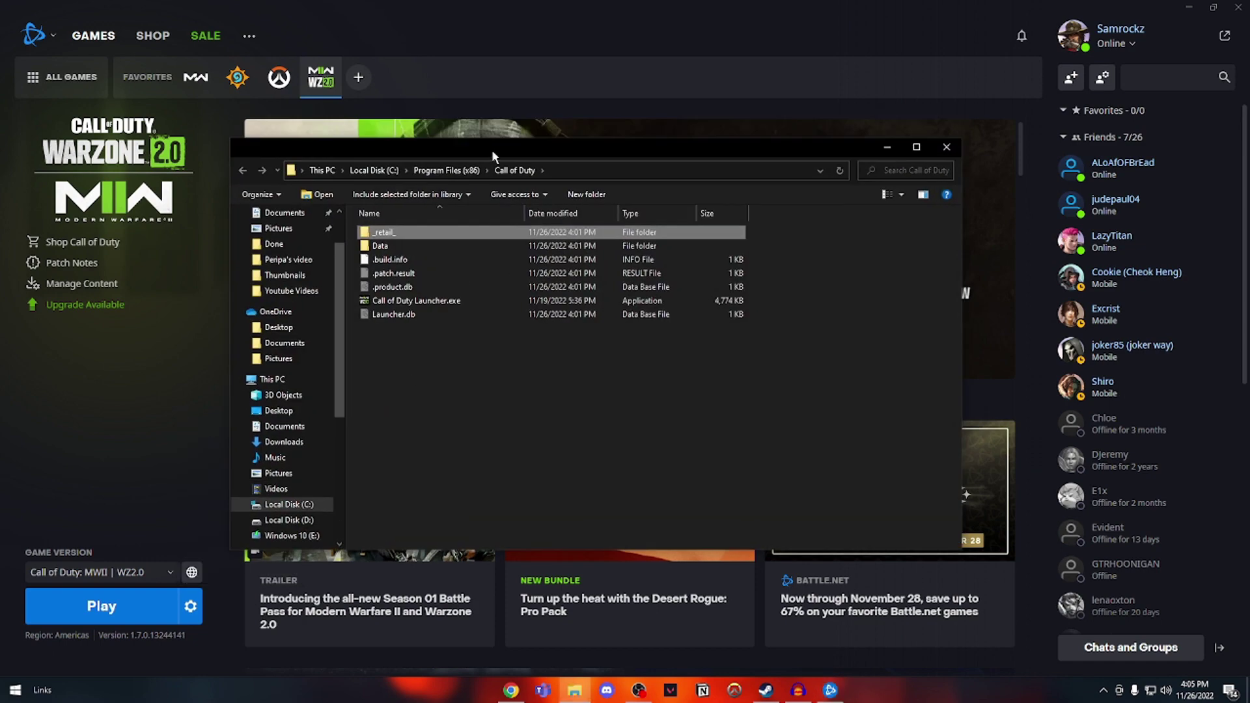
{"action": "left_click", "coordinate": [442, 367]}
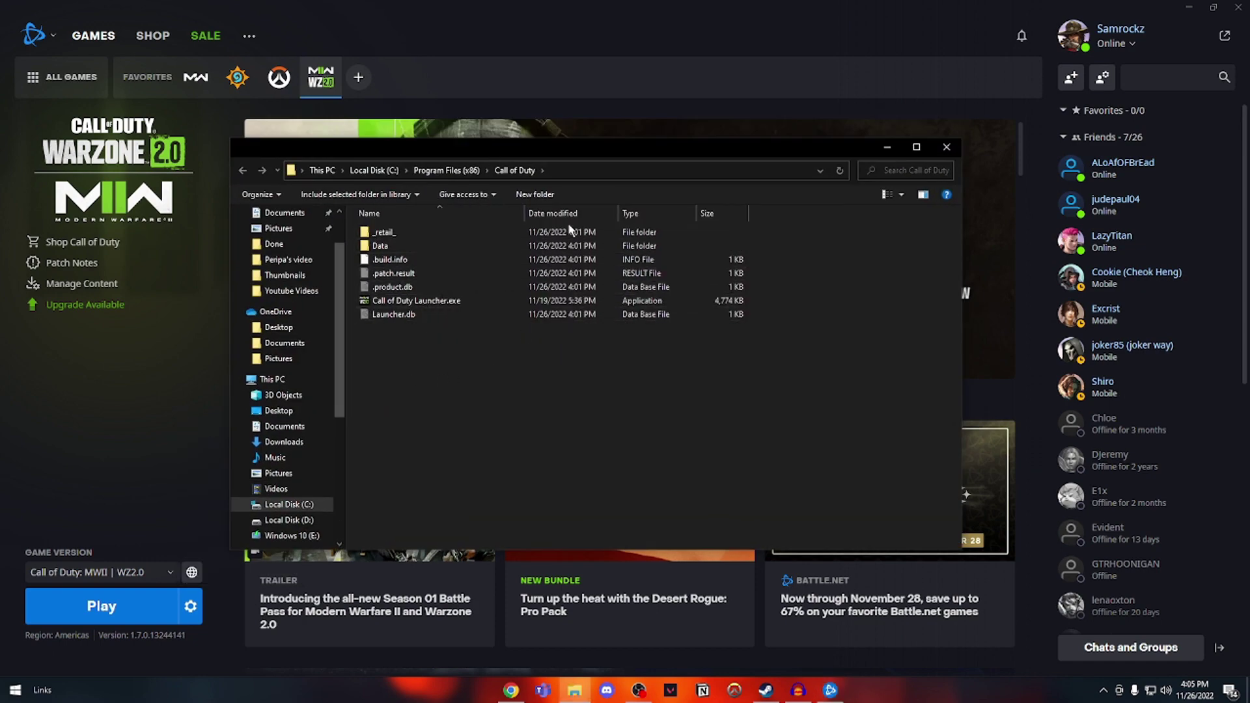
{"action": "left_click", "coordinate": [460, 173]}
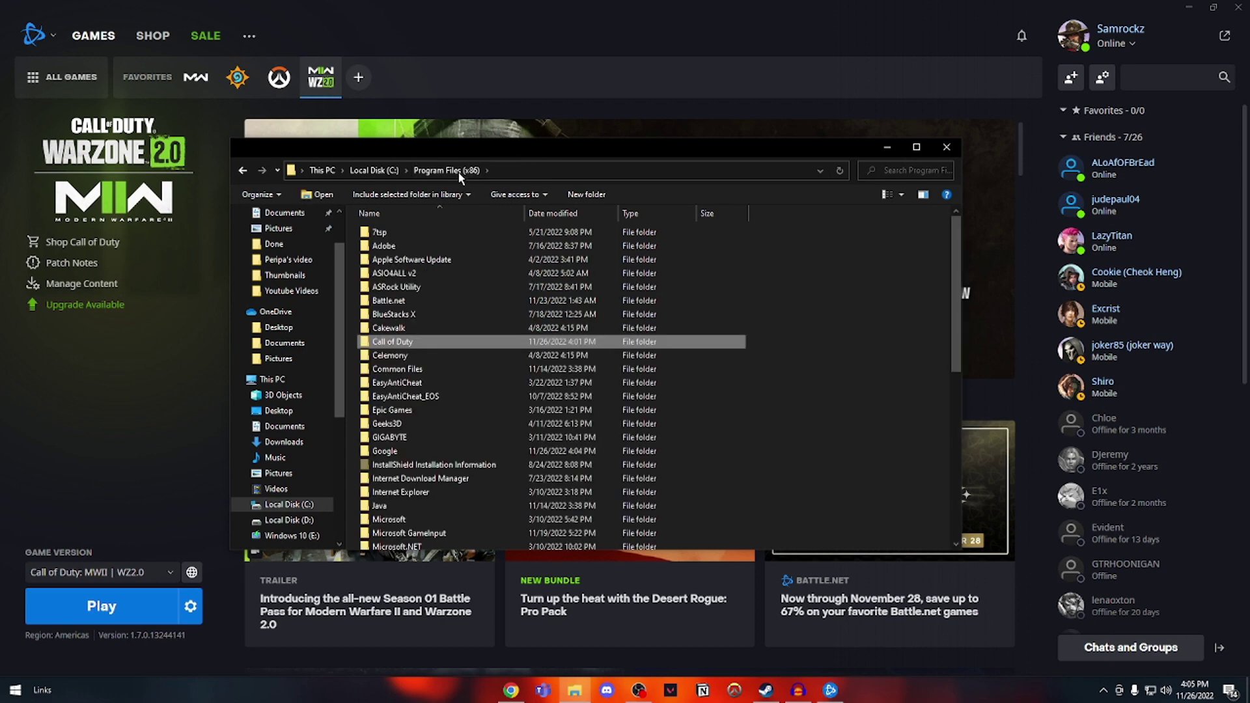
Rename the Call of Duty folder to 'Call of Duty Warzone' with administrator permission, then close Explorer
{"action": "right_click", "coordinate": [421, 341]}
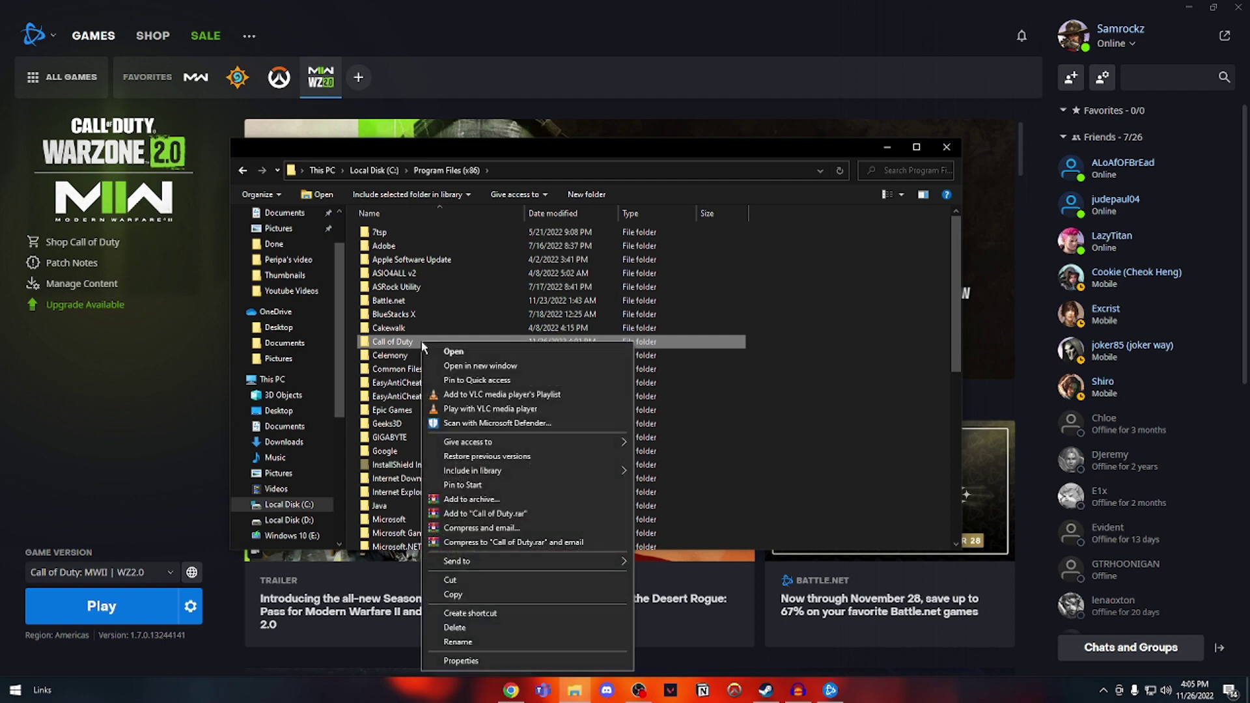
{"action": "left_click", "coordinate": [458, 641]}
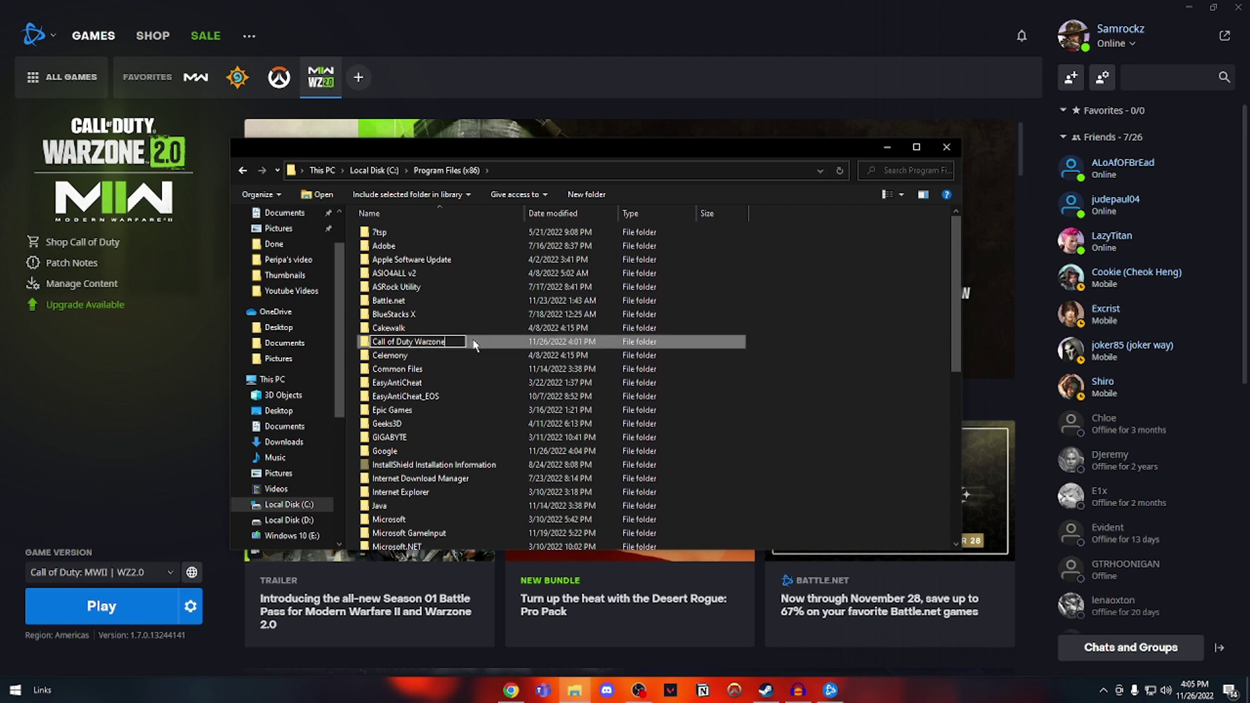
{"action": "key", "text": "Return"}
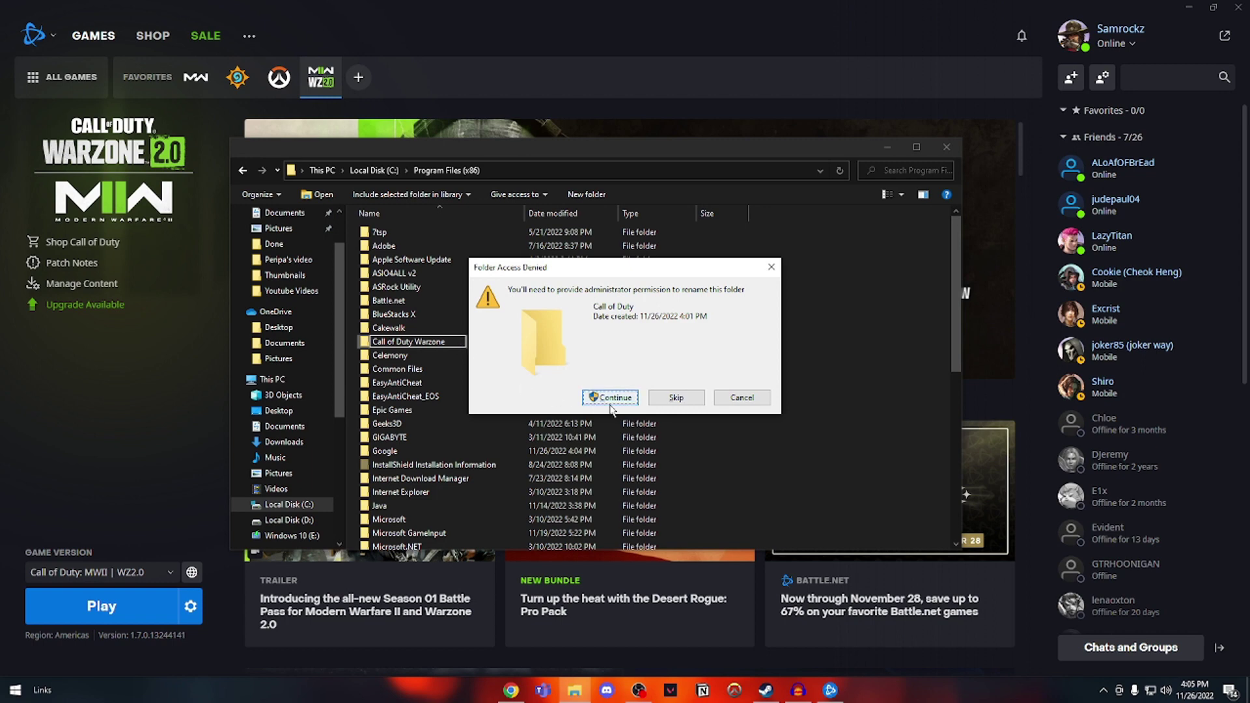
{"action": "left_click", "coordinate": [612, 399]}
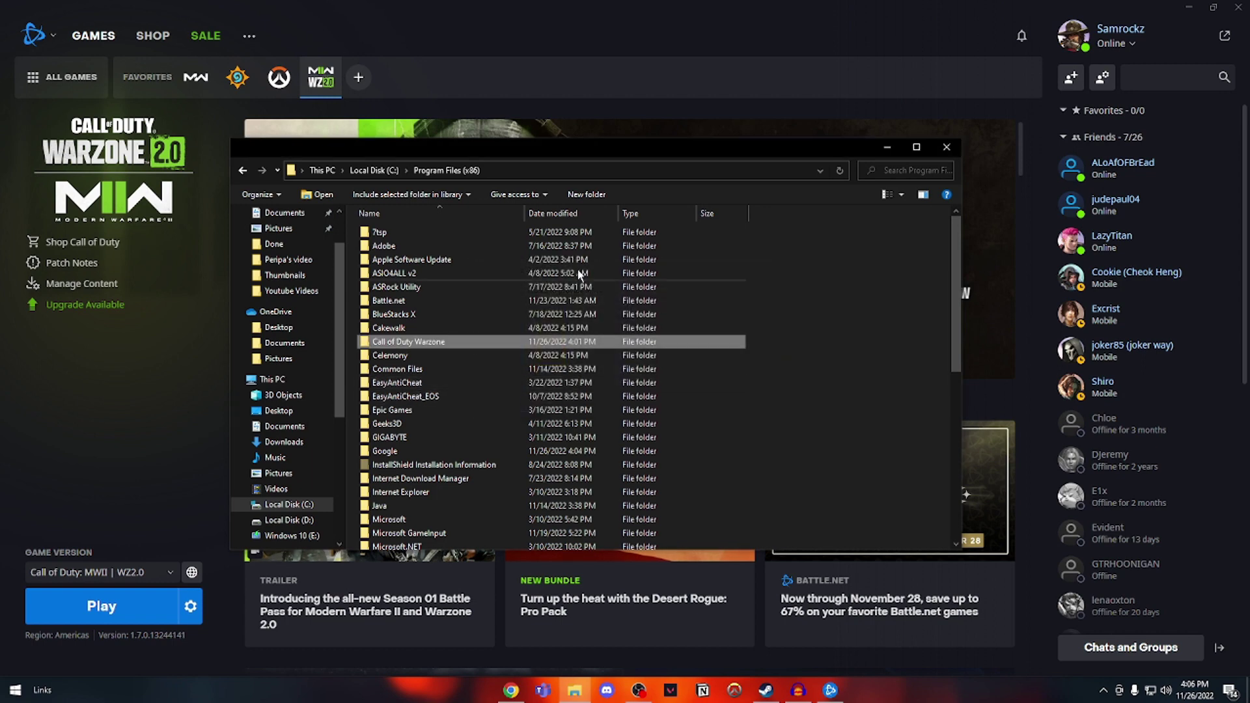
{"action": "left_click", "coordinate": [900, 230]}
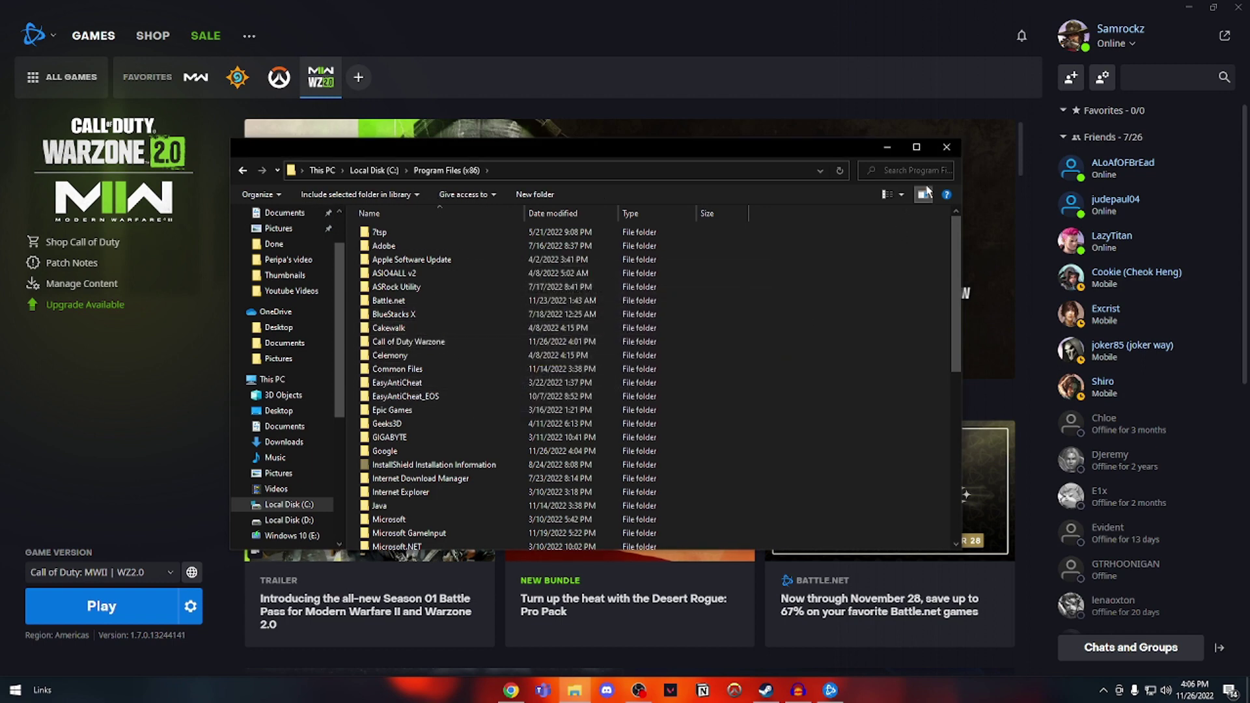
{"action": "left_click", "coordinate": [946, 147]}
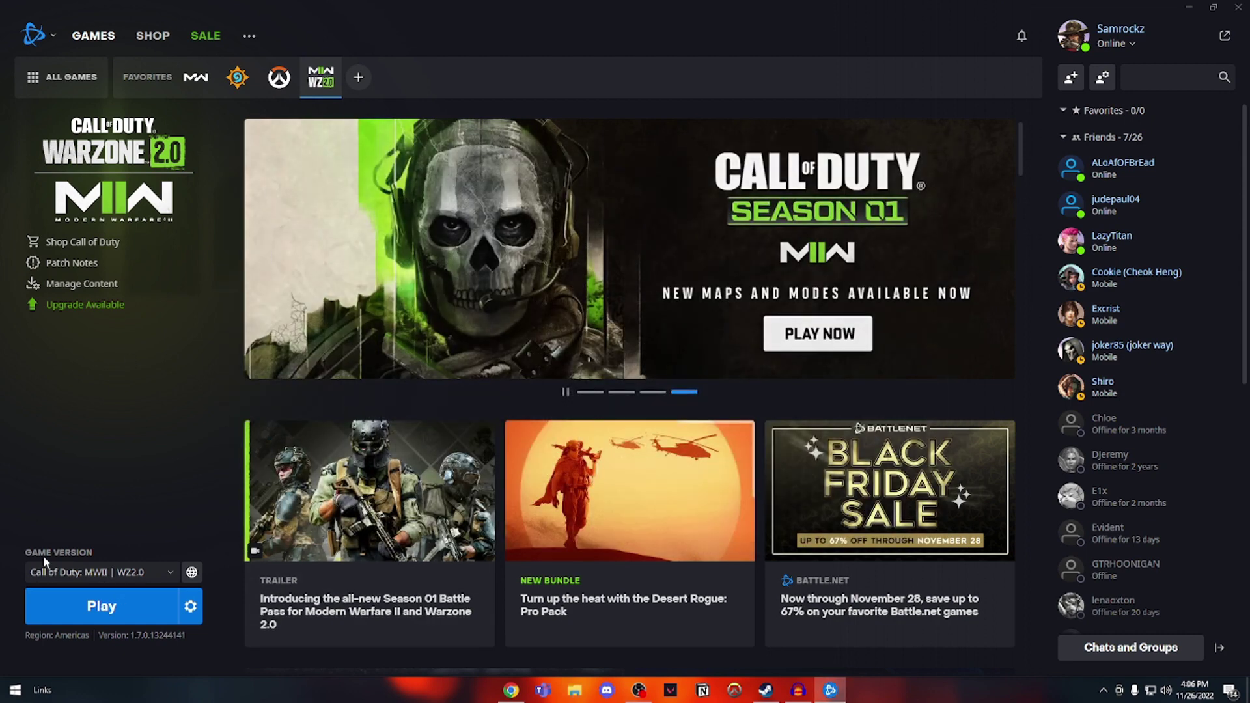
Exit Battle.net, relaunch it by searching 'battle' in Start, and maximize its window
{"action": "left_click", "coordinate": [38, 39]}
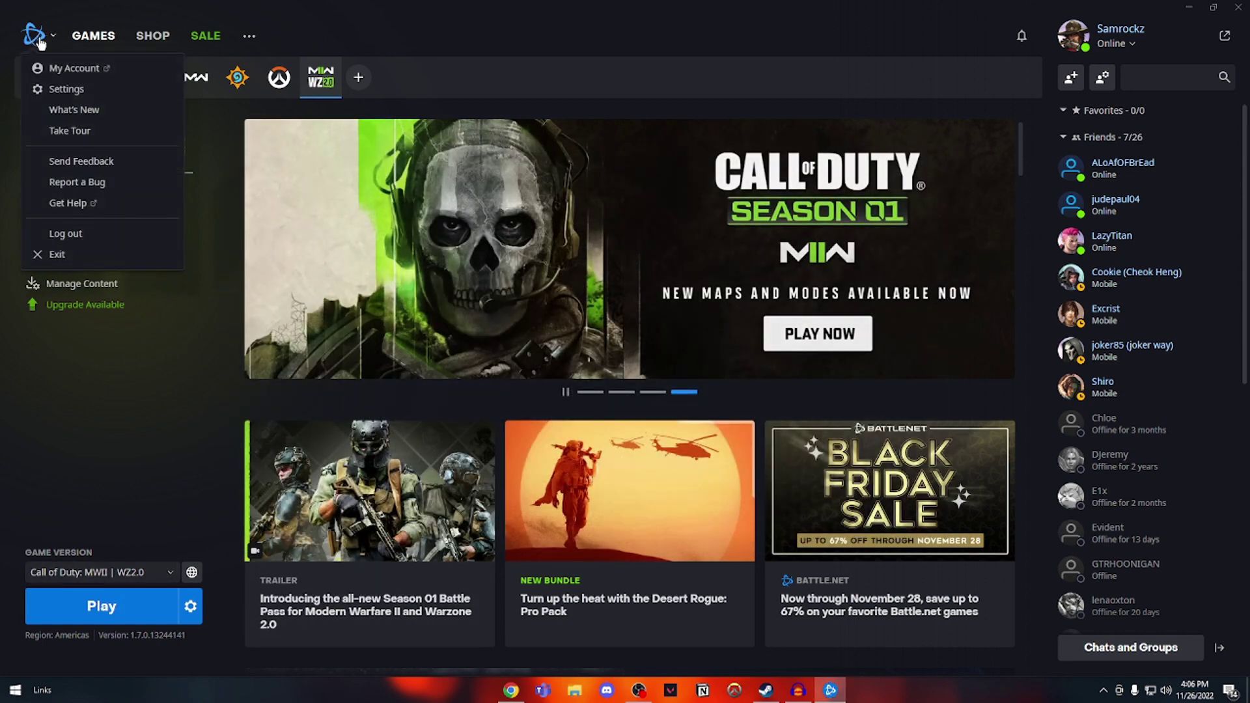
{"action": "left_click", "coordinate": [66, 254]}
{"action": "left_click", "coordinate": [7, 692]}
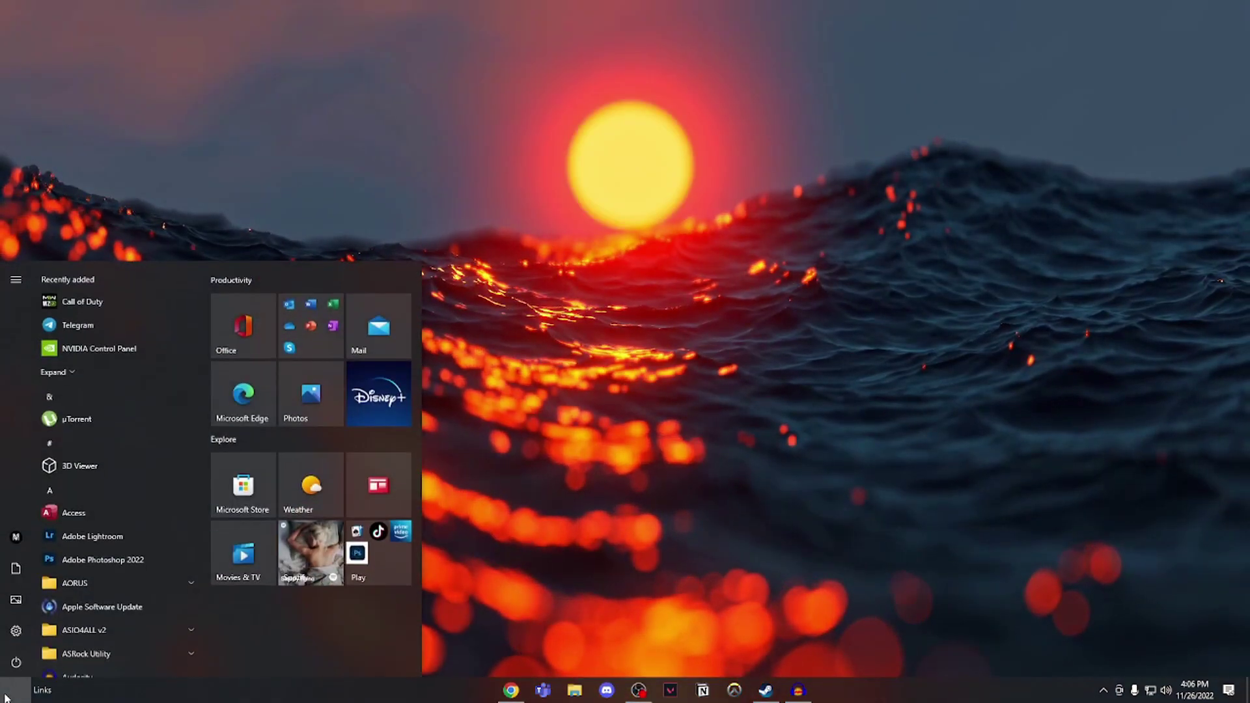
{"action": "type", "text": "battle"}
{"action": "key", "text": "Return"}
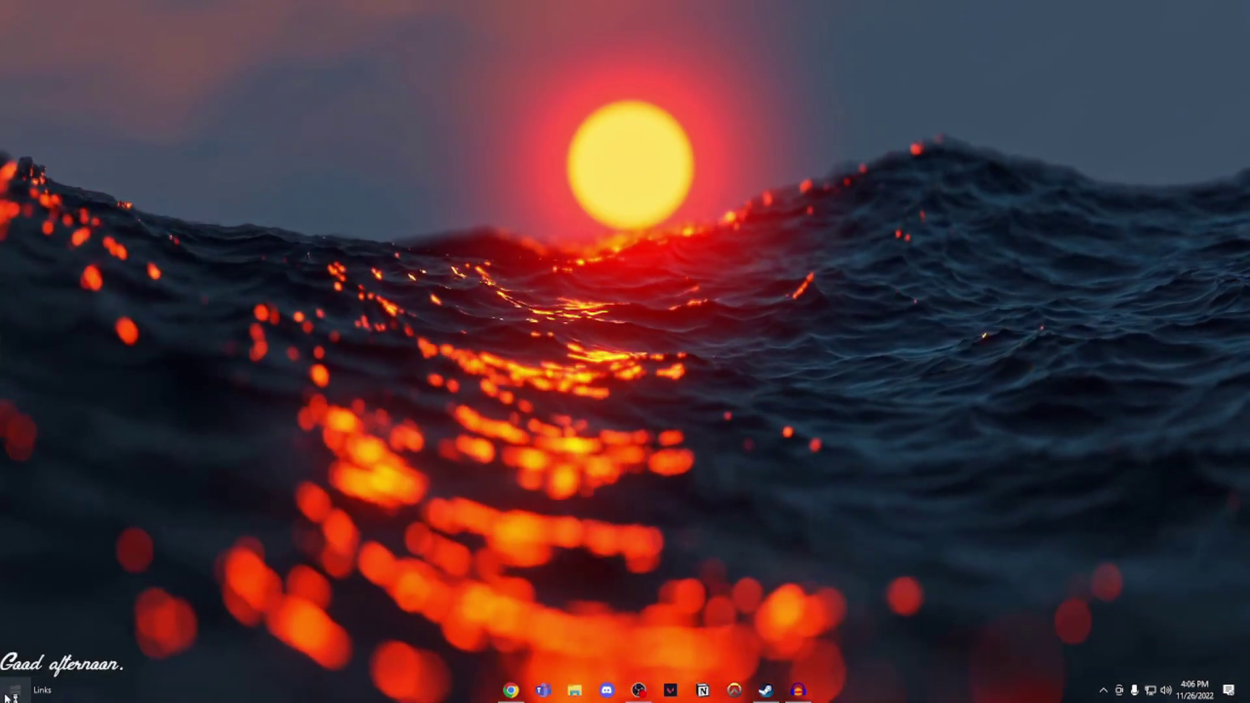
{"action": "right_click", "coordinate": [234, 362]}
{"action": "left_click", "coordinate": [267, 399]}
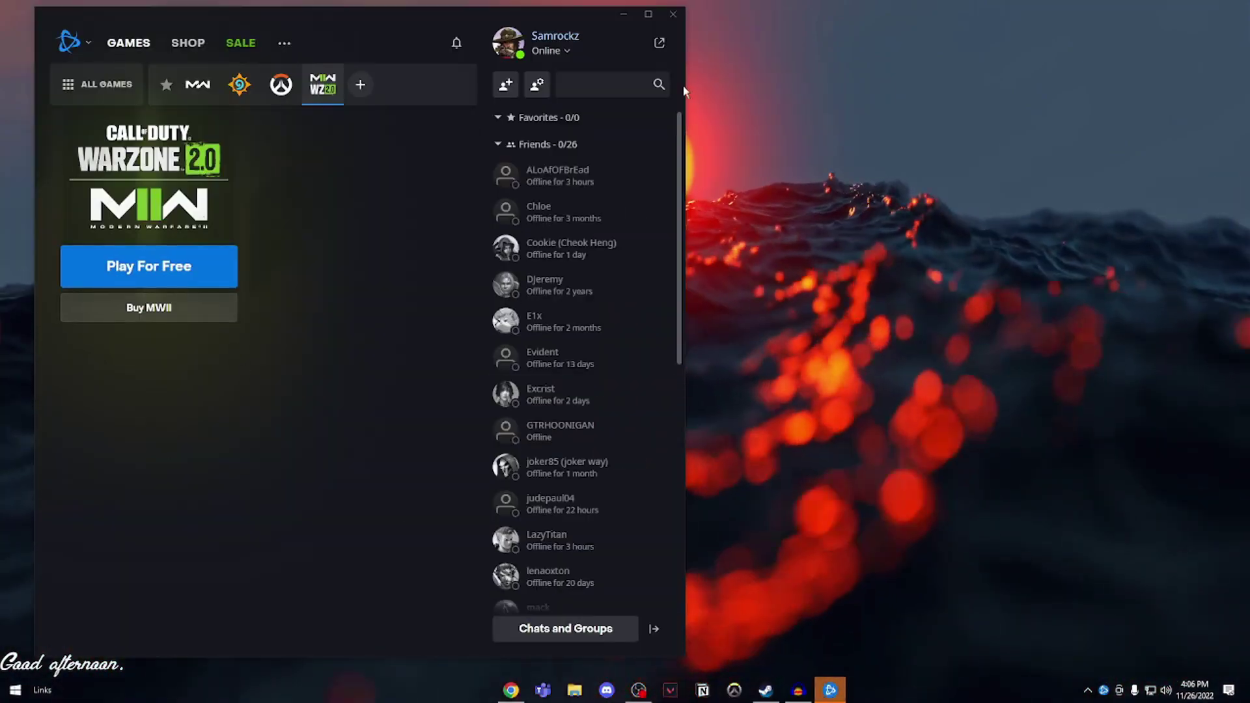
{"action": "left_click", "coordinate": [649, 14]}
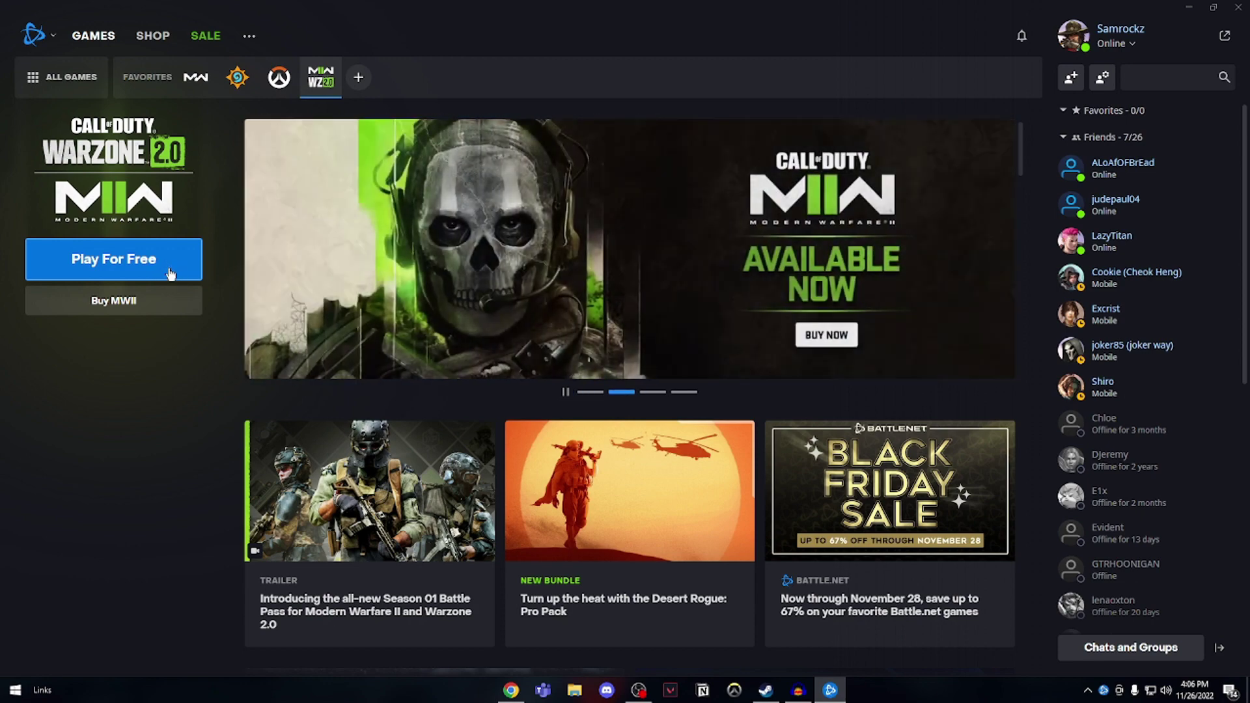
Start the free Warzone 2.0 install, then pause the download at 0%
{"action": "left_click", "coordinate": [110, 258]}
{"action": "left_click", "coordinate": [862, 445]}
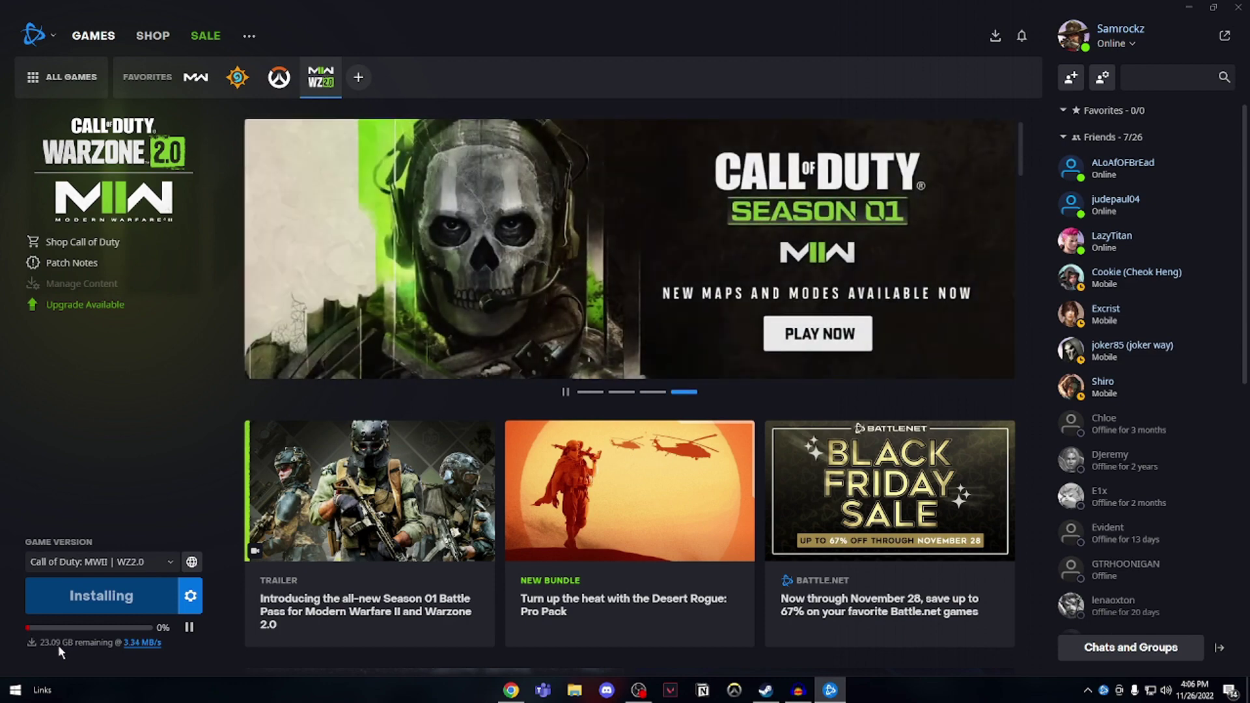
{"action": "left_click", "coordinate": [189, 627]}
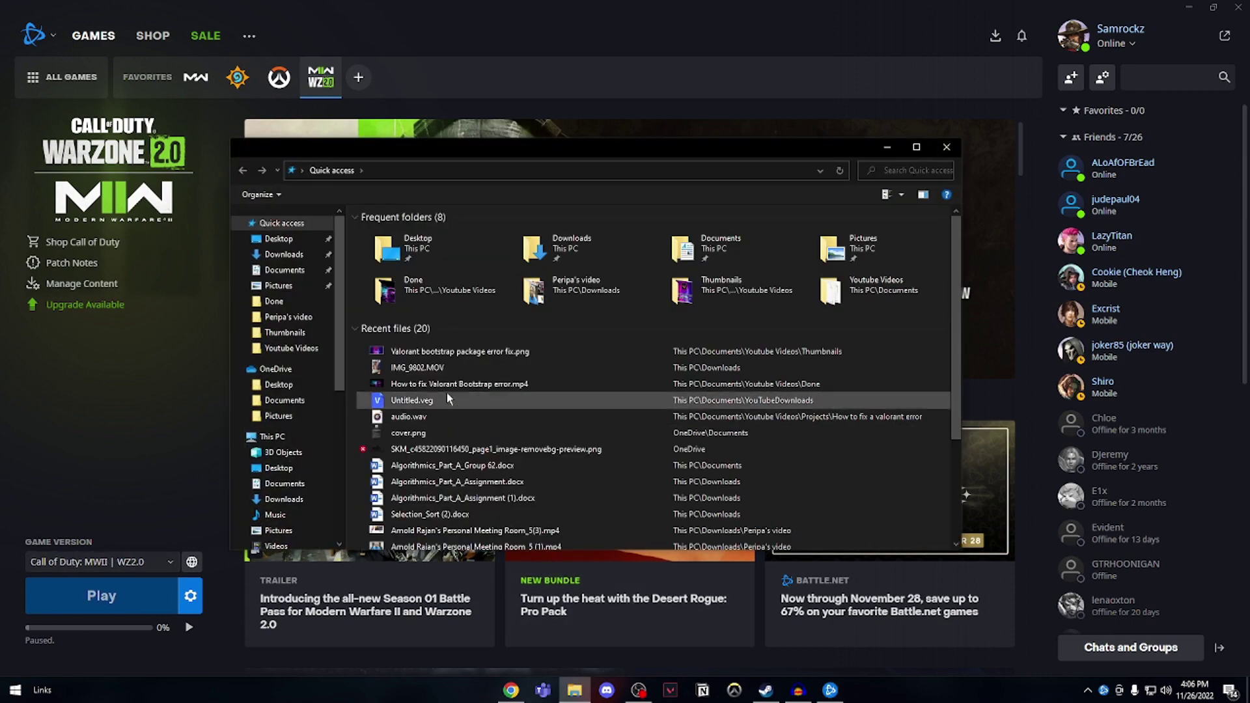
Cut all contents of C:\Program Files (x86)\Call of Duty Warzone
{"action": "left_click", "coordinate": [283, 437]}
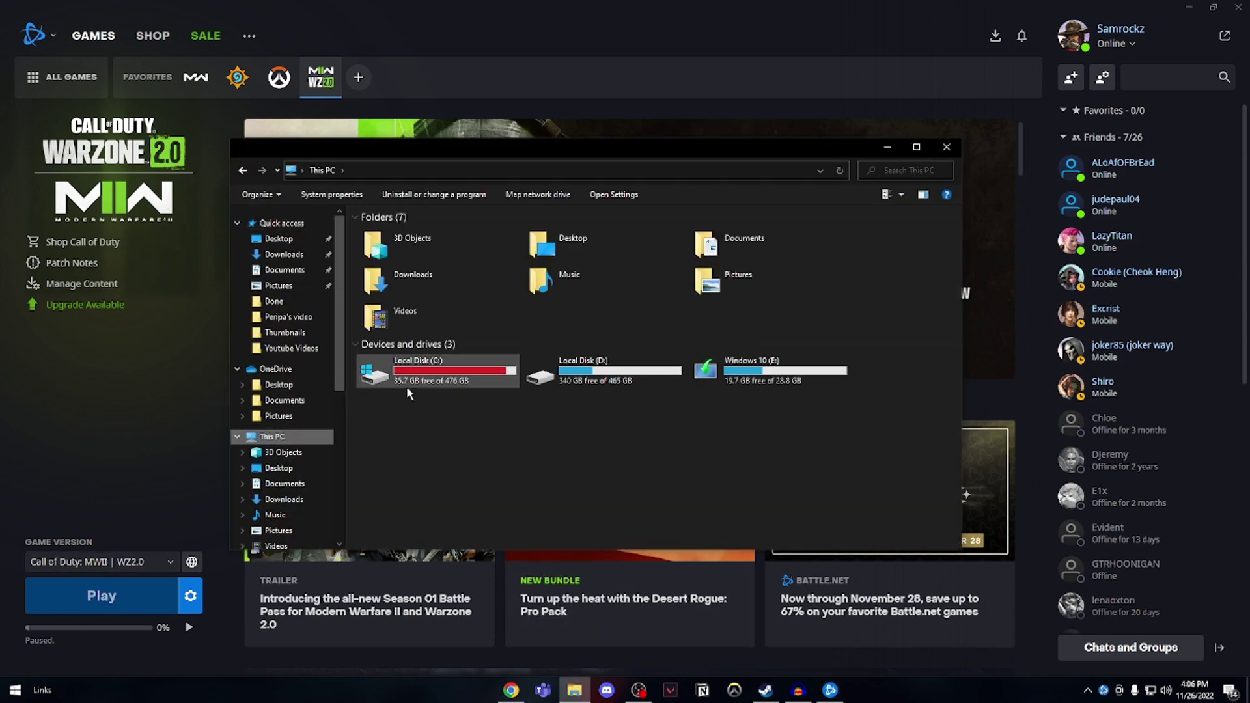
{"action": "double_click", "coordinate": [416, 373]}
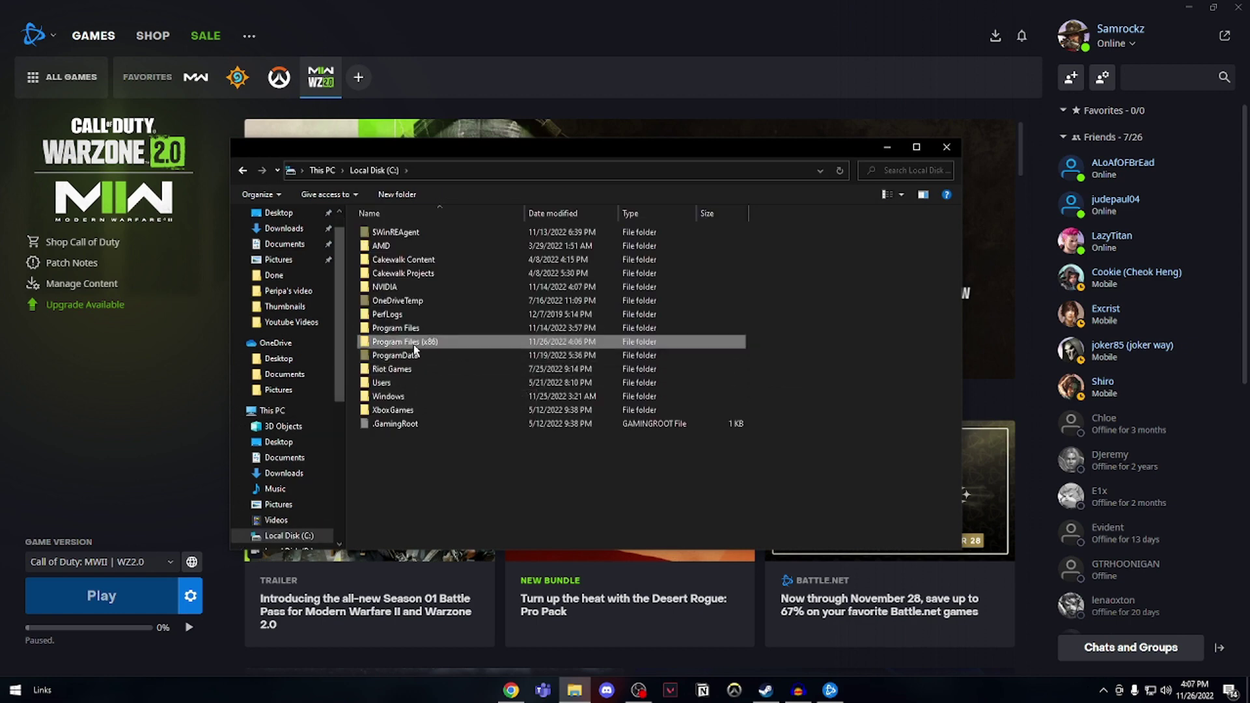
{"action": "double_click", "coordinate": [414, 345]}
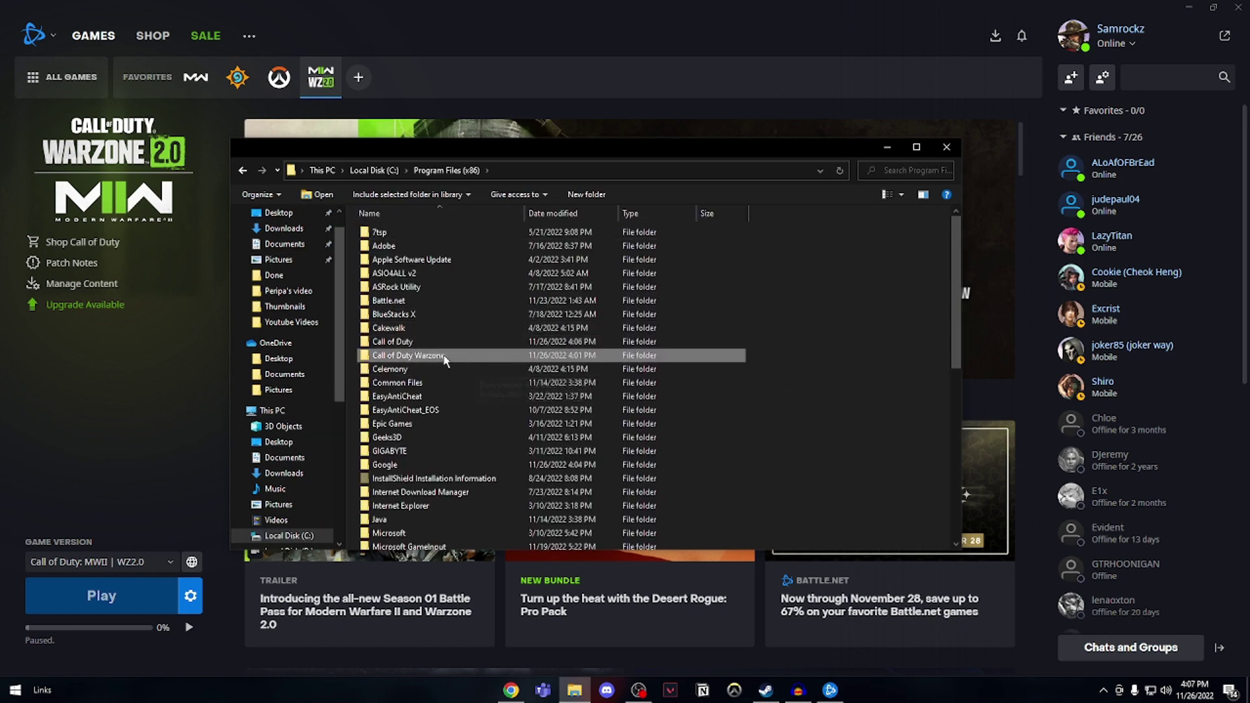
{"action": "double_click", "coordinate": [406, 343]}
{"action": "left_click", "coordinate": [243, 170]}
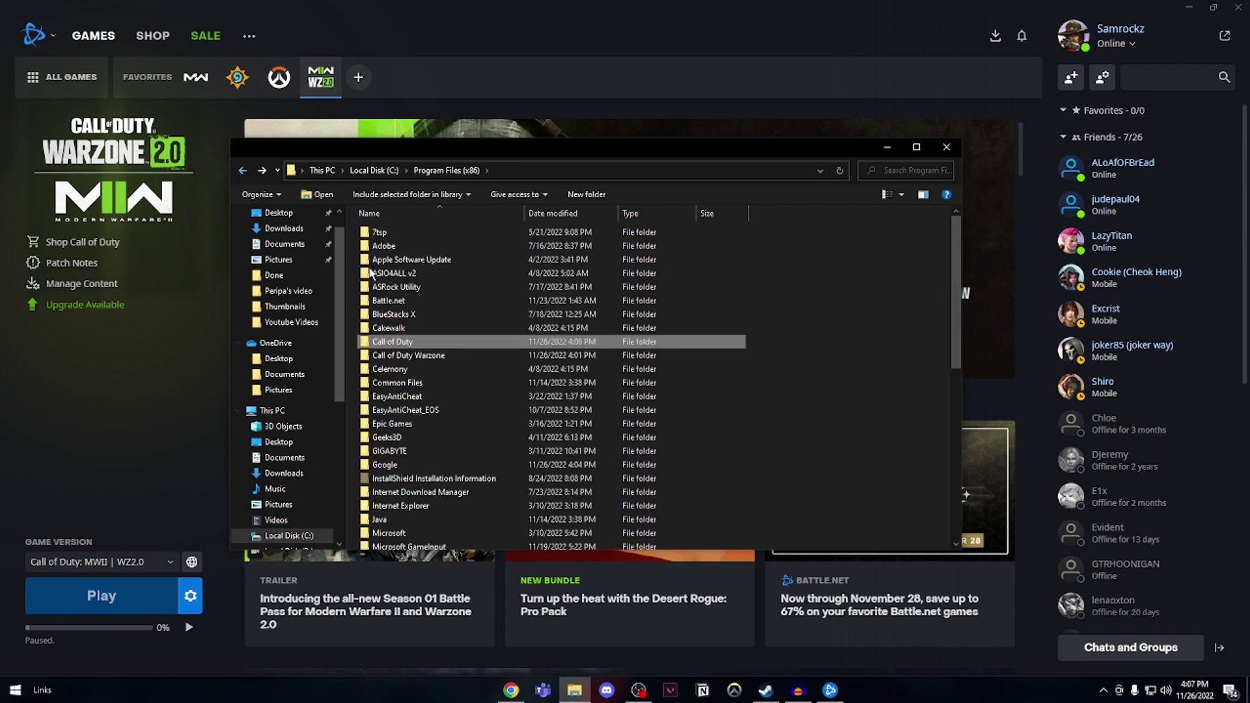
{"action": "left_click", "coordinate": [432, 357]}
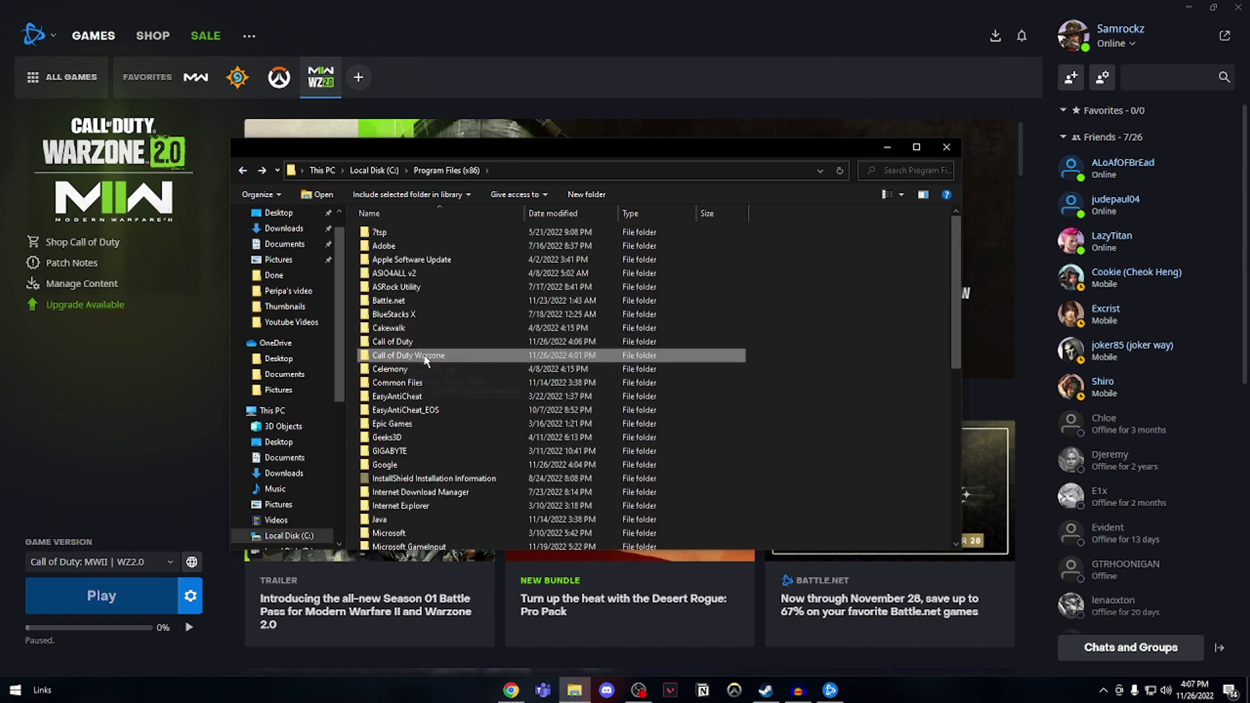
{"action": "double_click", "coordinate": [426, 358]}
{"action": "left_click_drag", "start_coordinate": [407, 416], "coordinate": [384, 241]}
{"action": "right_click", "coordinate": [384, 240]}
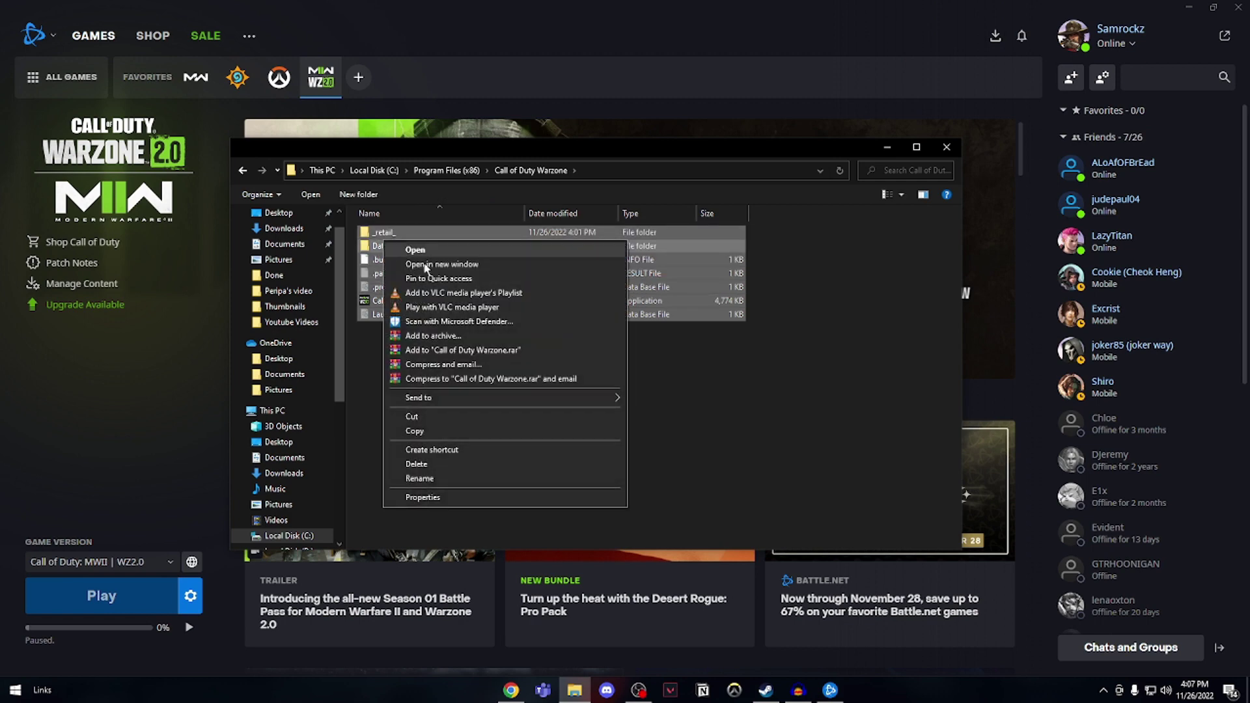
{"action": "left_click", "coordinate": [430, 418]}
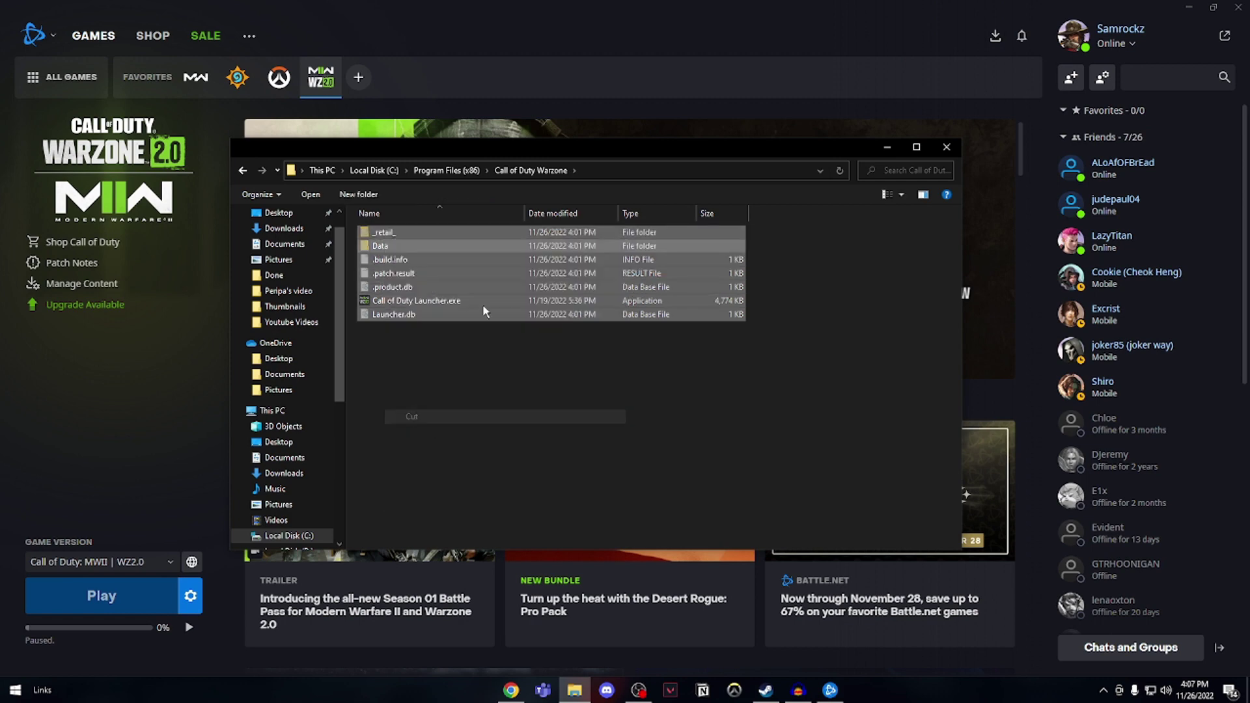
Paste the cut Warzone files into the Call of Duty folder, replacing existing files
{"action": "left_click", "coordinate": [247, 173]}
{"action": "left_click", "coordinate": [394, 345]}
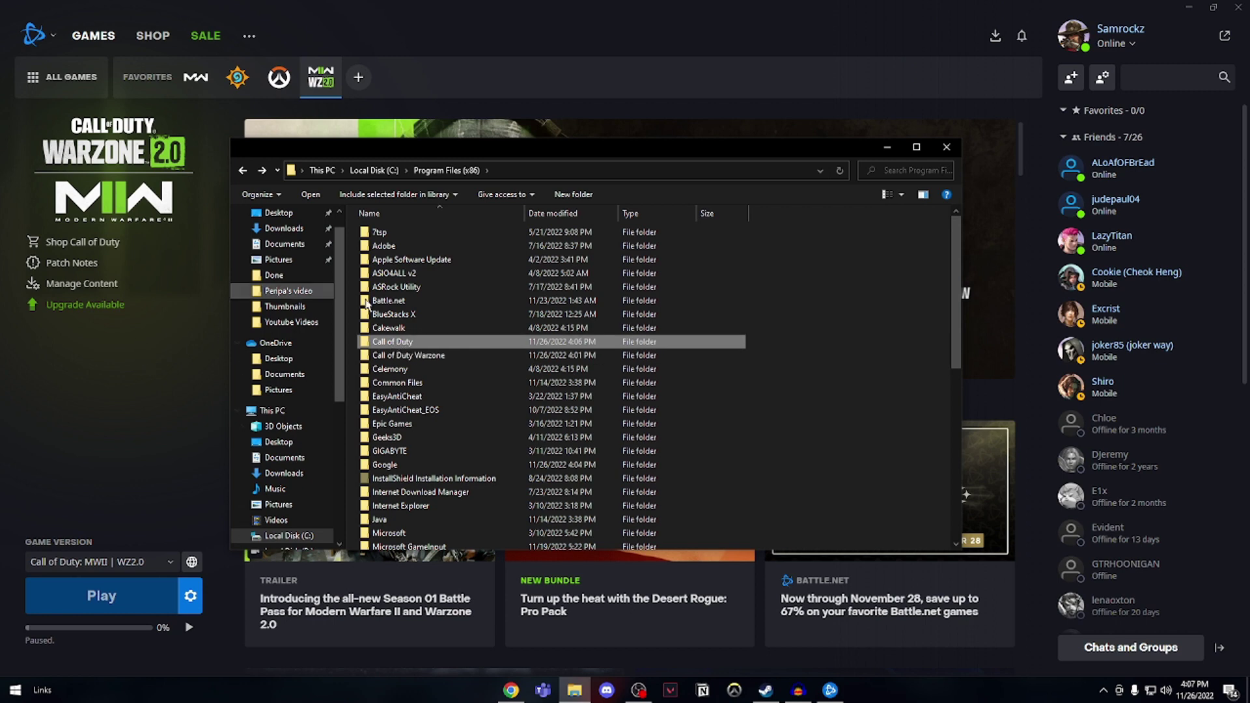
{"action": "double_click", "coordinate": [411, 344]}
{"action": "left_click_drag", "start_coordinate": [423, 459], "coordinate": [393, 357]}
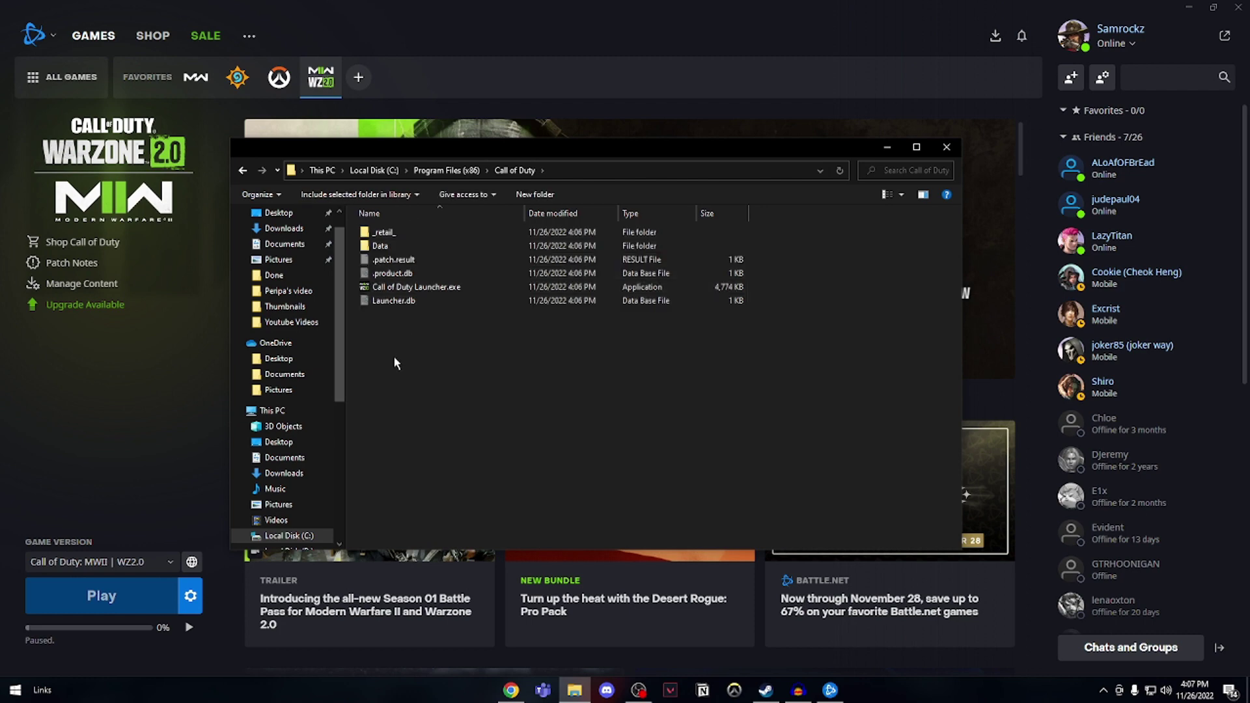
{"action": "key", "text": "ctrl+a"}
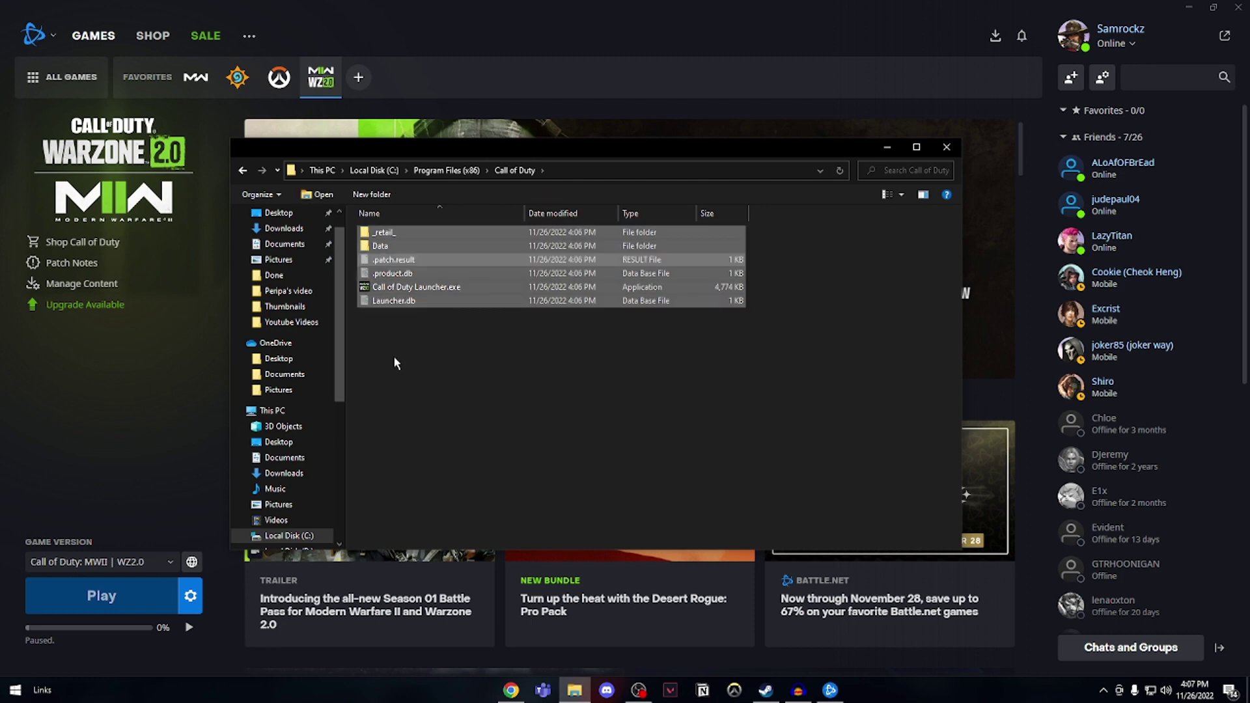
{"action": "key", "text": "ctrl+v"}
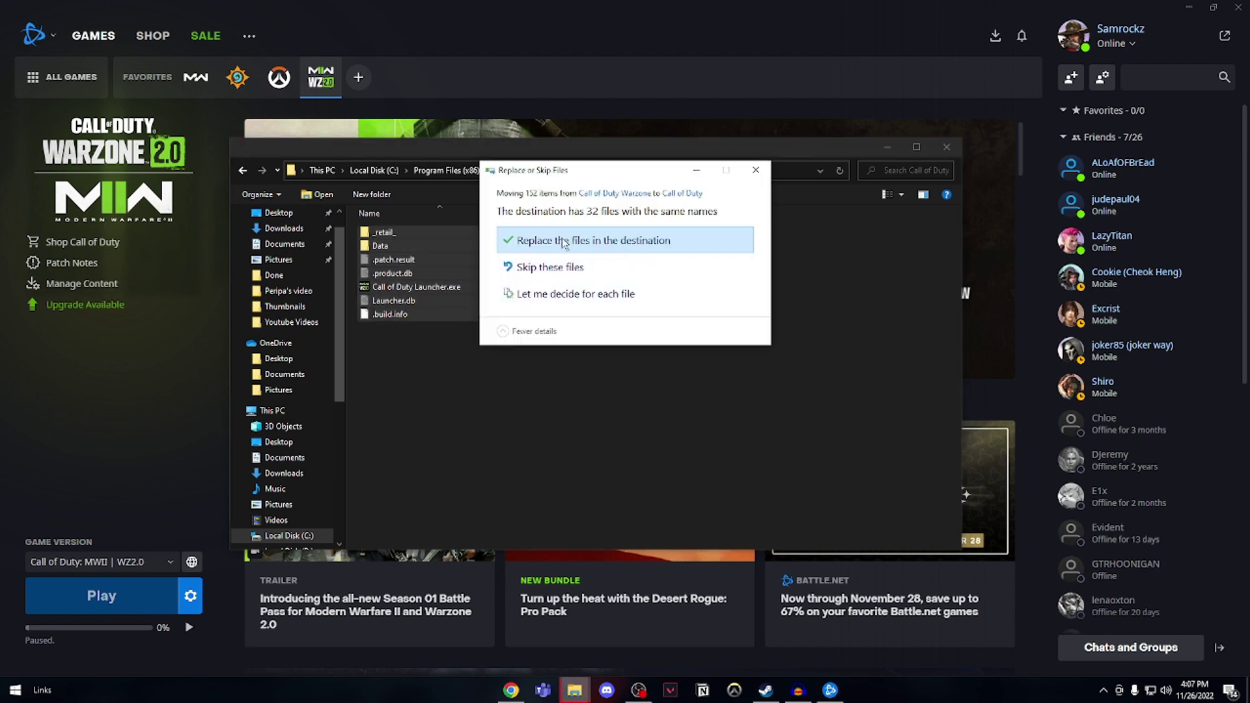
{"action": "left_click", "coordinate": [566, 242]}
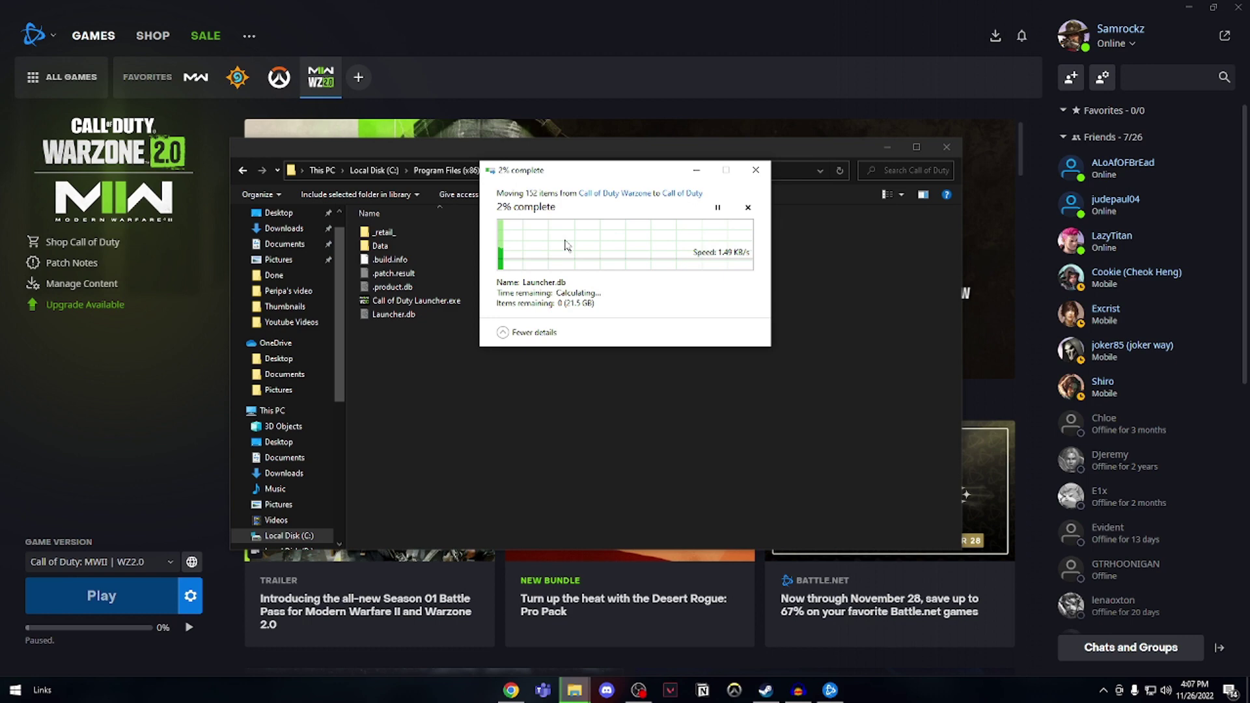
Check _retail_, then delete the emptied Call of Duty Warzone folder and close Explorer
{"action": "double_click", "coordinate": [383, 232]}
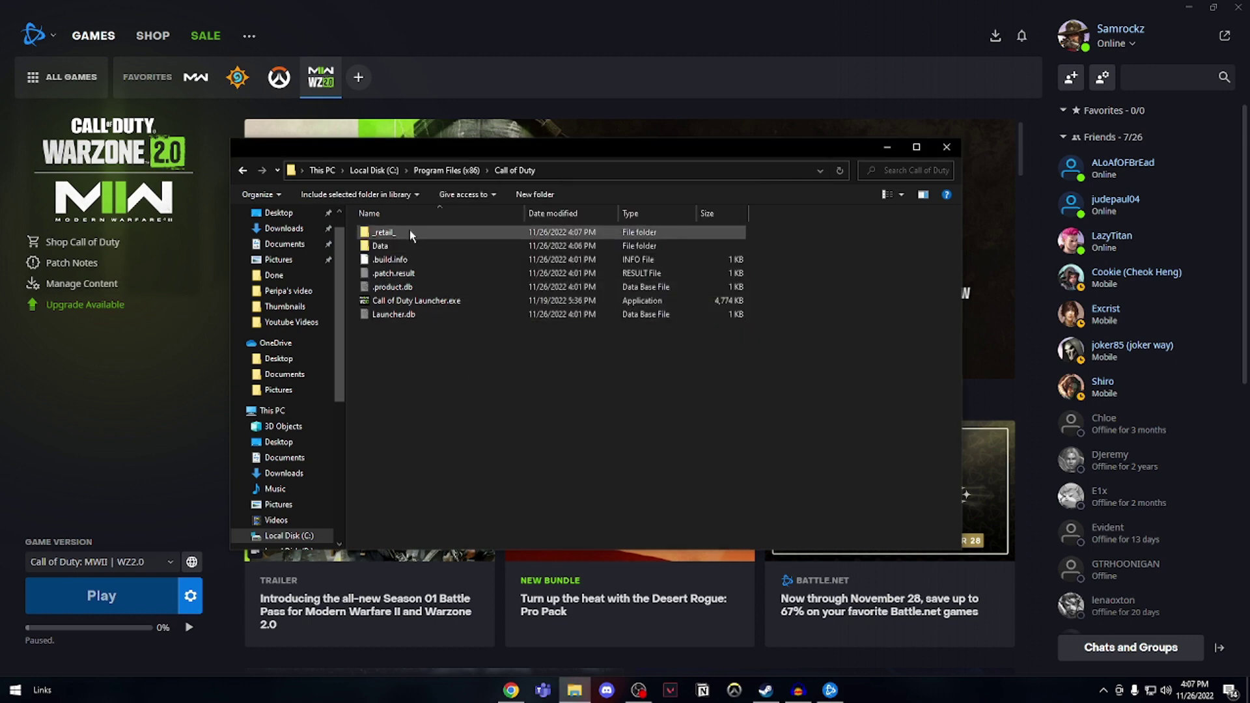
{"action": "left_click", "coordinate": [242, 171]}
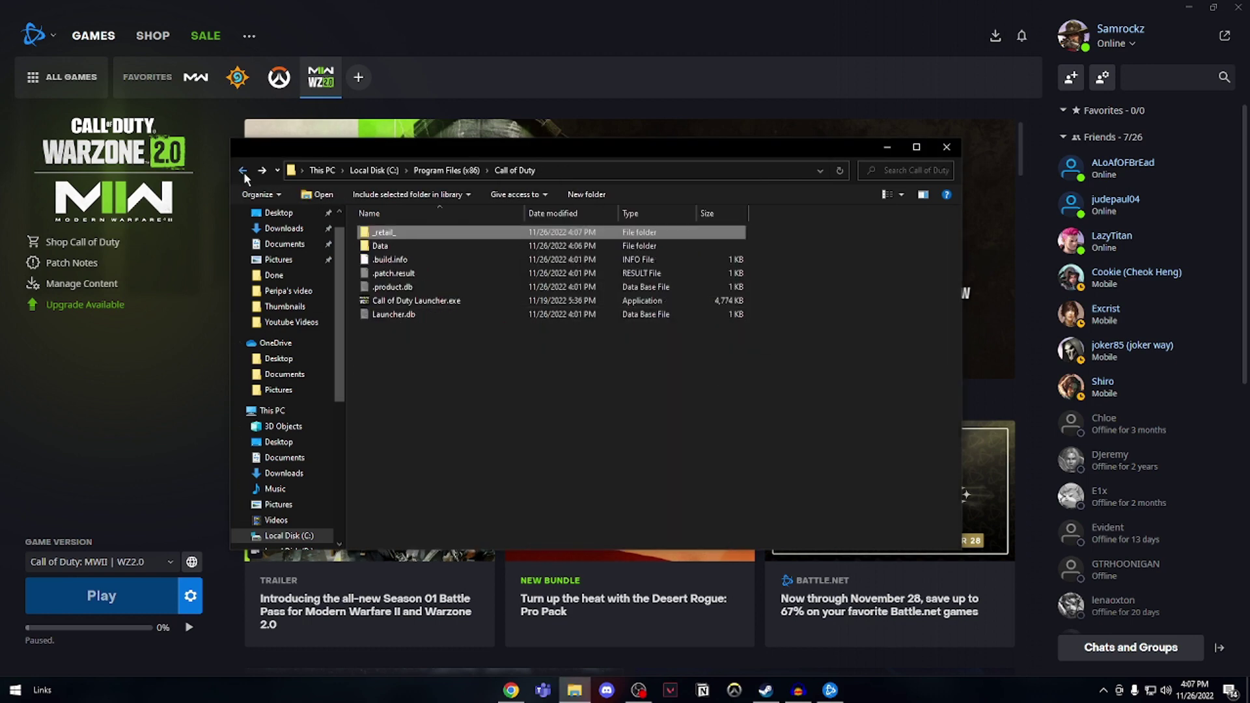
{"action": "left_click", "coordinate": [243, 170]}
{"action": "left_click", "coordinate": [416, 356]}
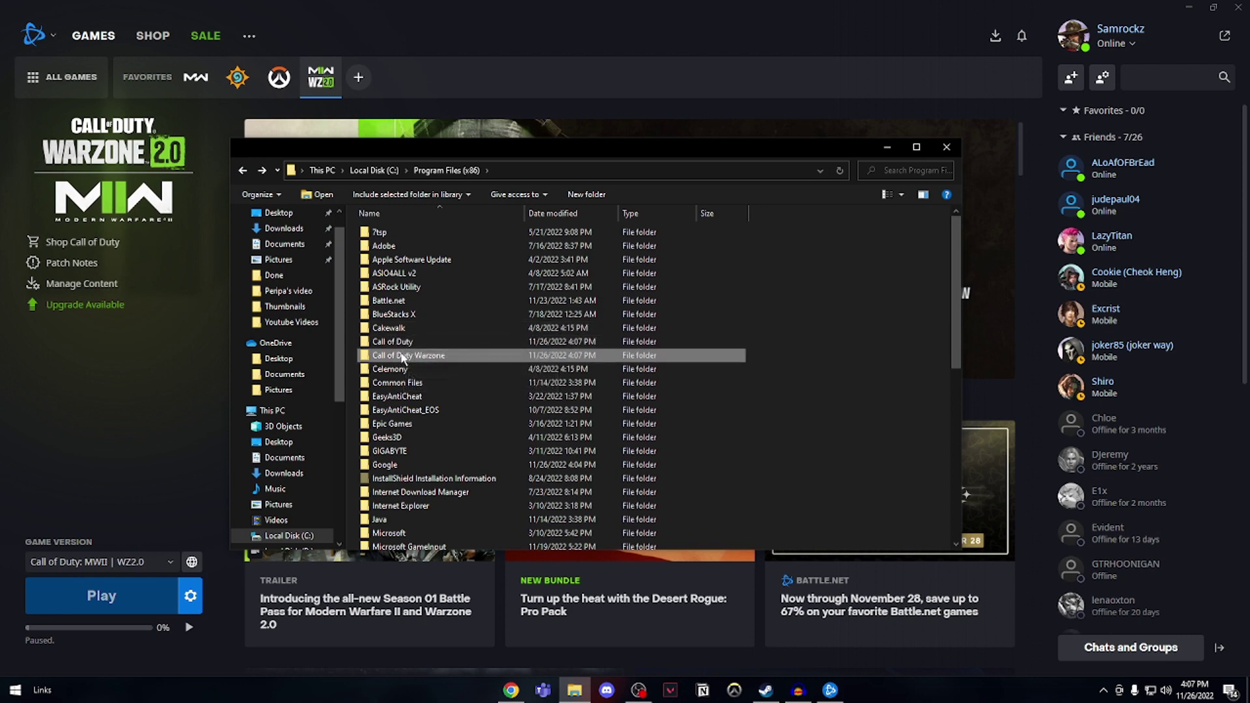
{"action": "key", "text": "Delete"}
{"action": "left_click", "coordinate": [950, 151]}
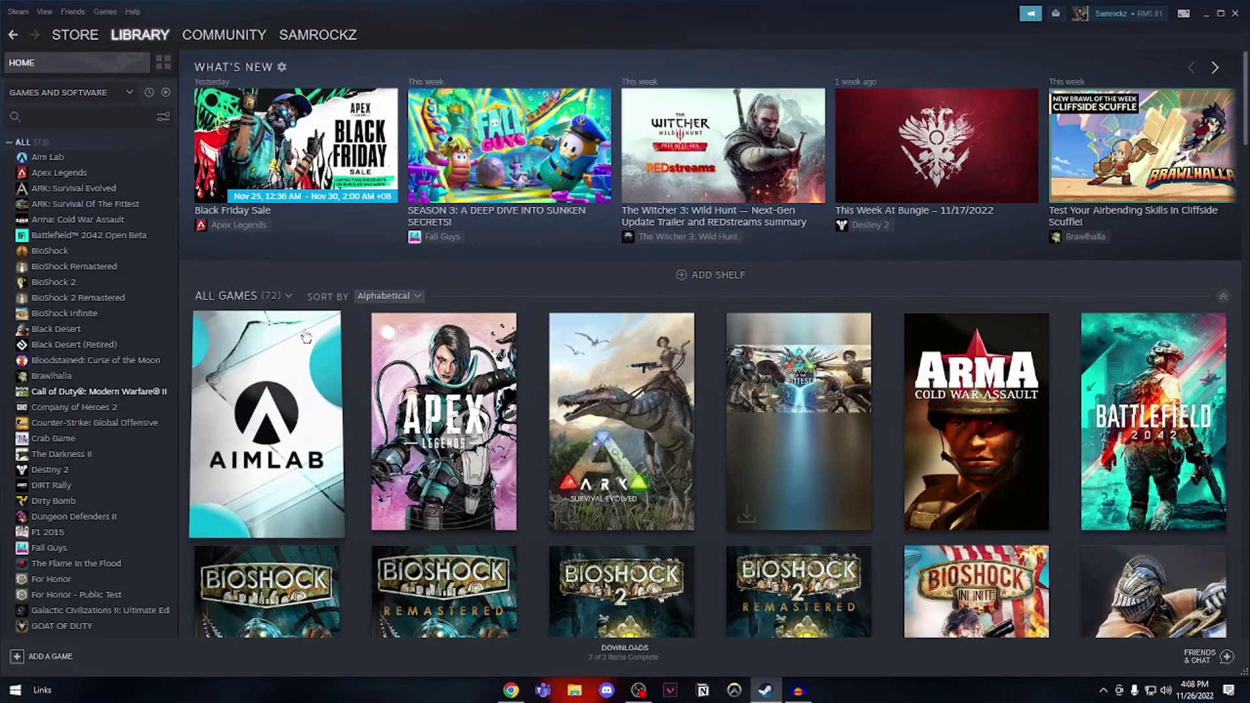
Open Properties for Call of Duty: Modern Warfare II from the Steam library sidebar
{"action": "scroll", "coordinate": [306, 336], "scroll_direction": "down", "scroll_amount": 2}
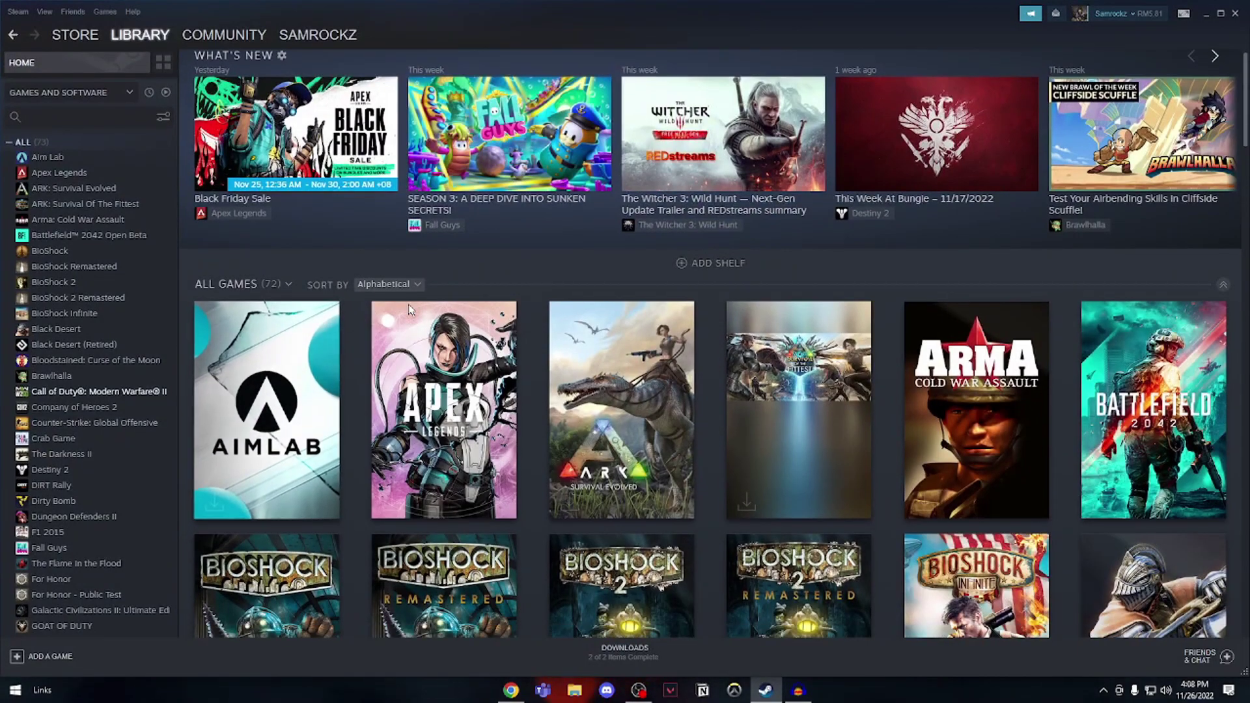
{"action": "scroll", "coordinate": [221, 336], "scroll_direction": "up", "scroll_amount": 2}
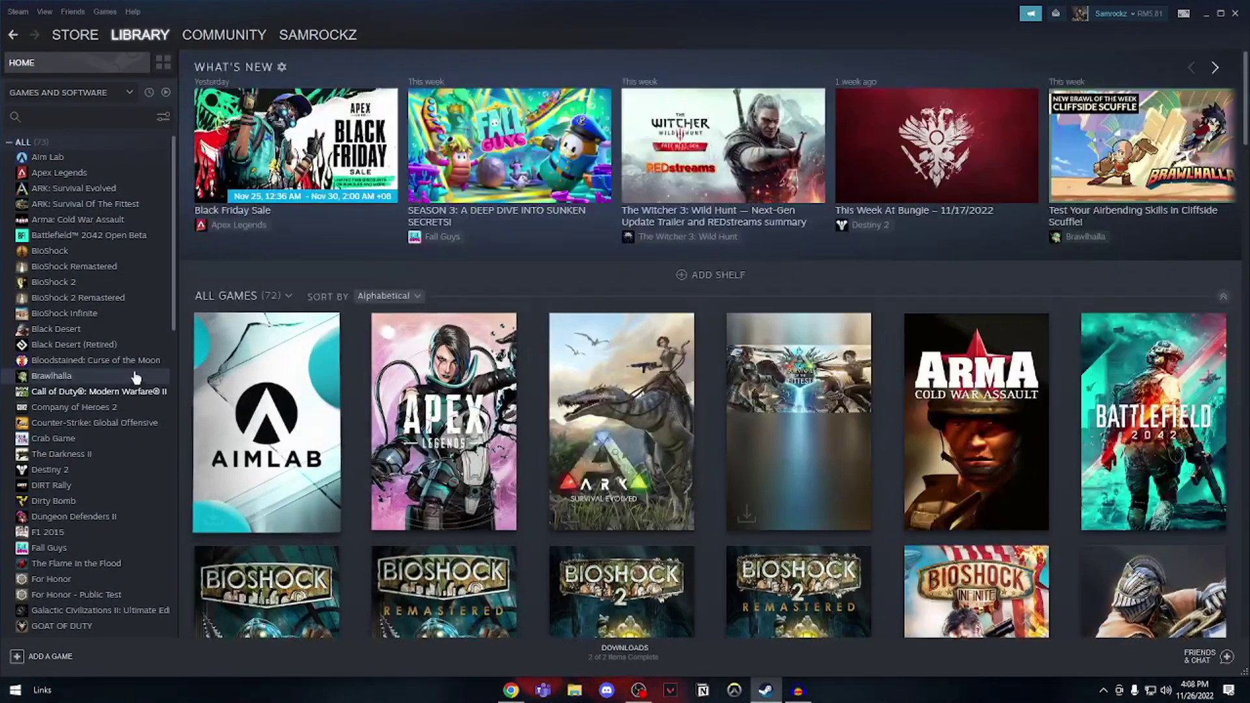
{"action": "right_click", "coordinate": [129, 393]}
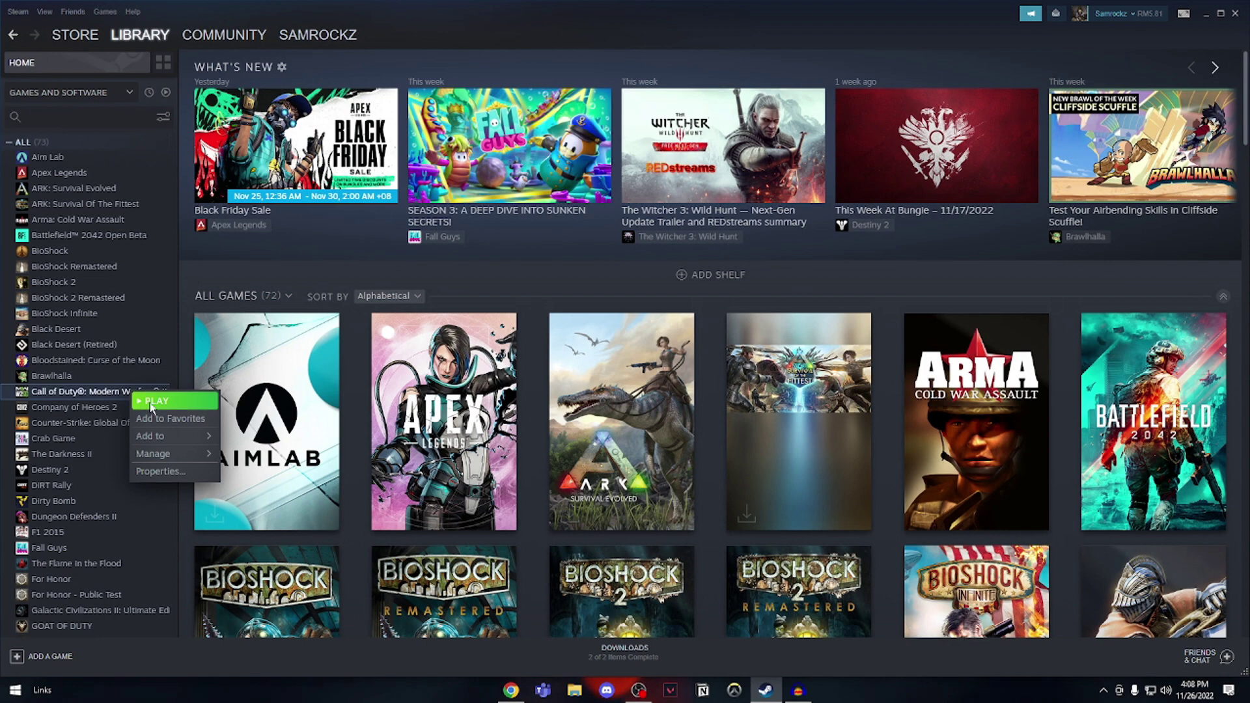
{"action": "mouse_move", "coordinate": [198, 458]}
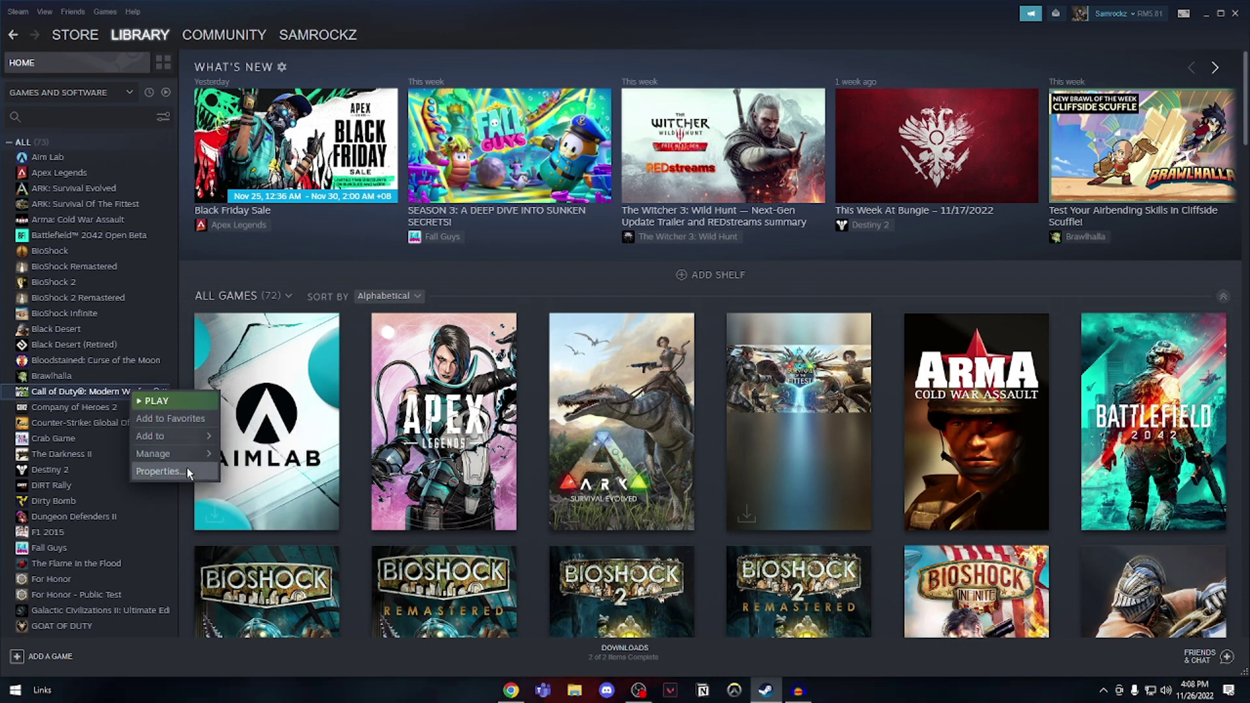
{"action": "left_click", "coordinate": [186, 468]}
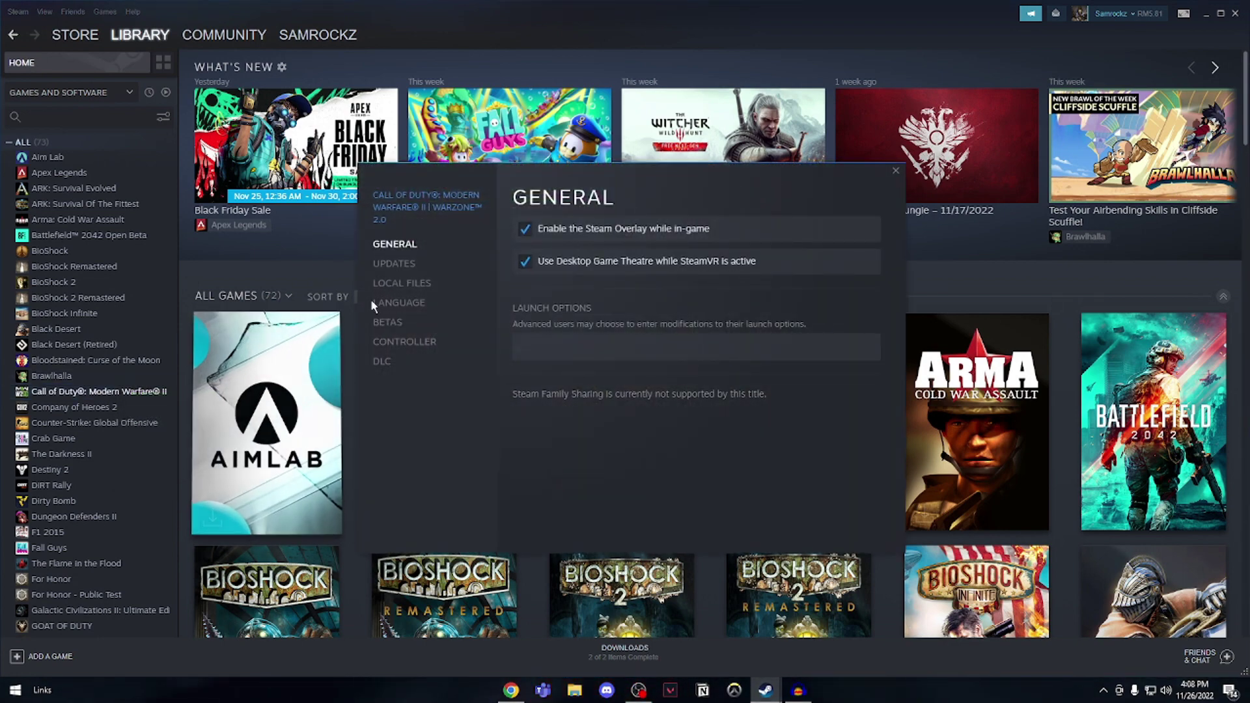
View the Local Files tab showing 21.33 GB on C:, then close Properties
{"action": "left_click", "coordinate": [421, 285]}
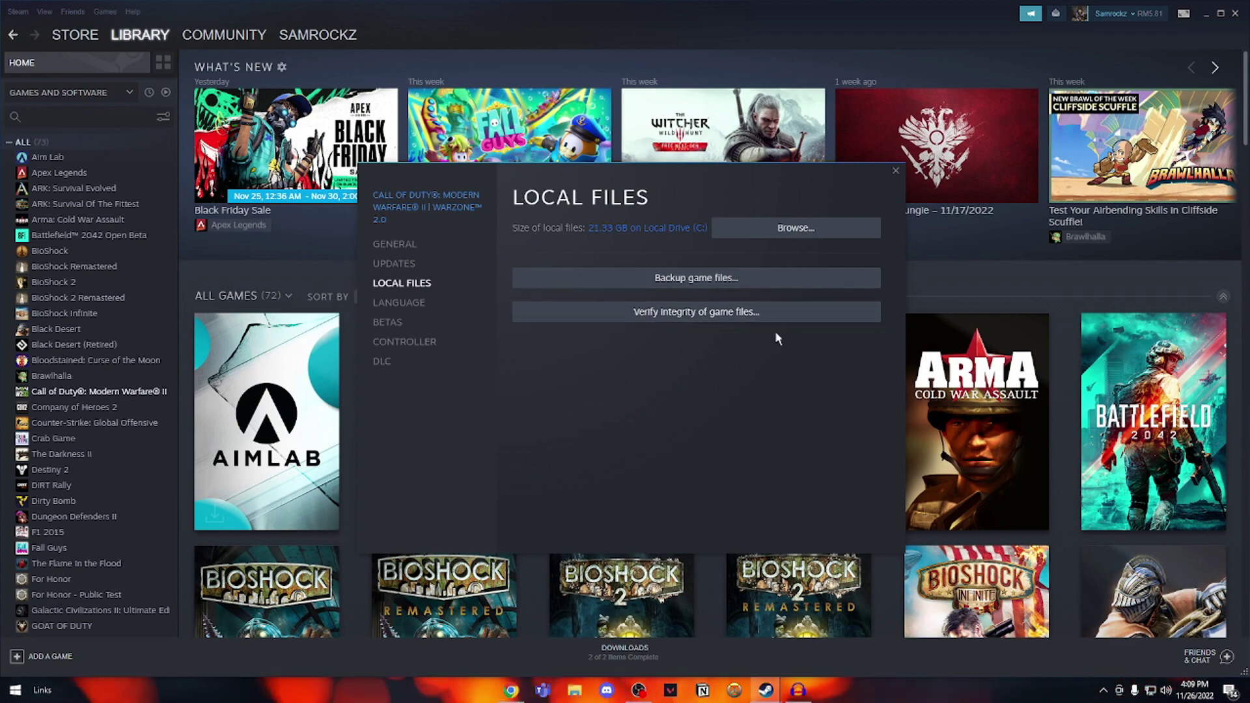
{"action": "left_click", "coordinate": [895, 171]}
Browse the game's local files, then go up to steamapps\common containing Call of Duty HQ
{"action": "right_click", "coordinate": [112, 393]}
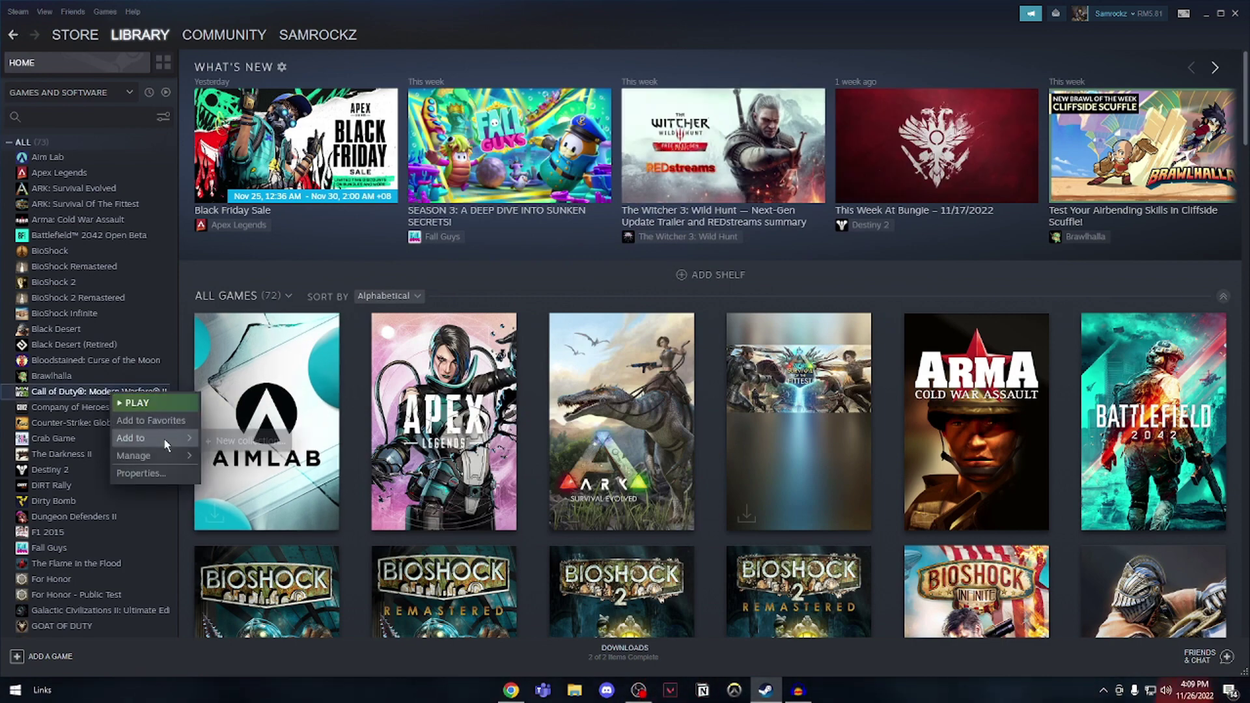
{"action": "mouse_move", "coordinate": [161, 459]}
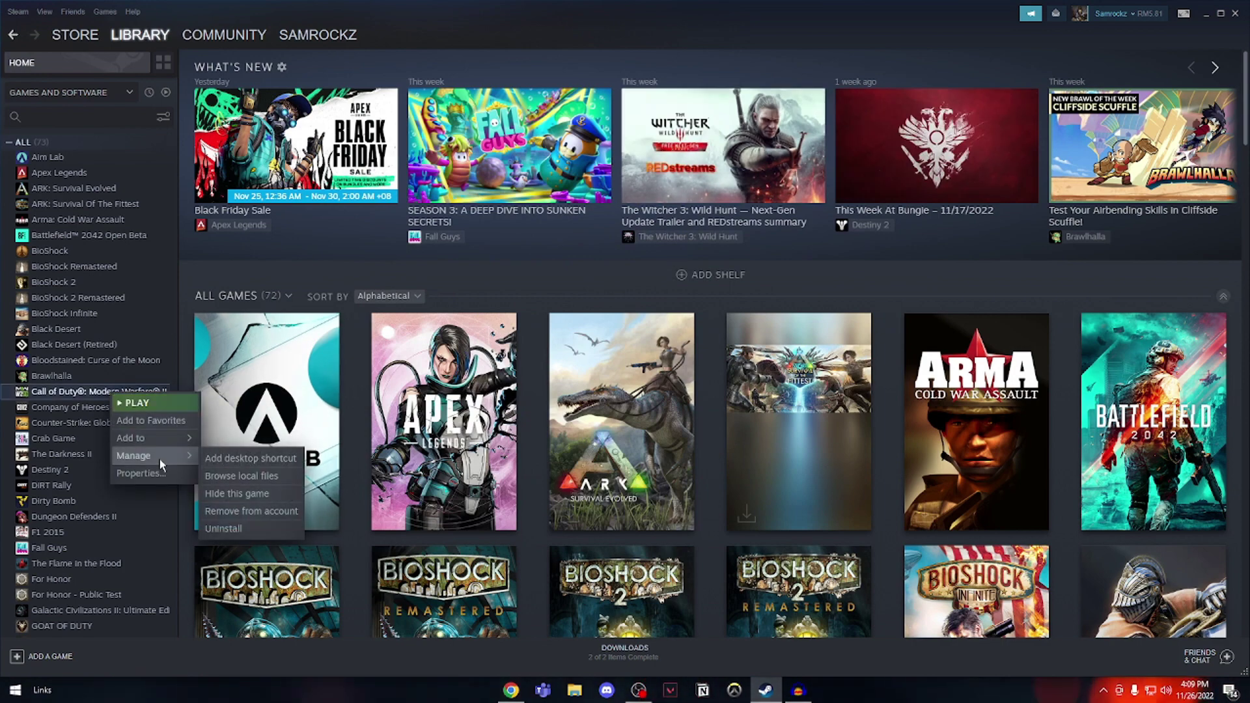
{"action": "left_click", "coordinate": [243, 474]}
{"action": "mouse_move", "coordinate": [245, 480]}
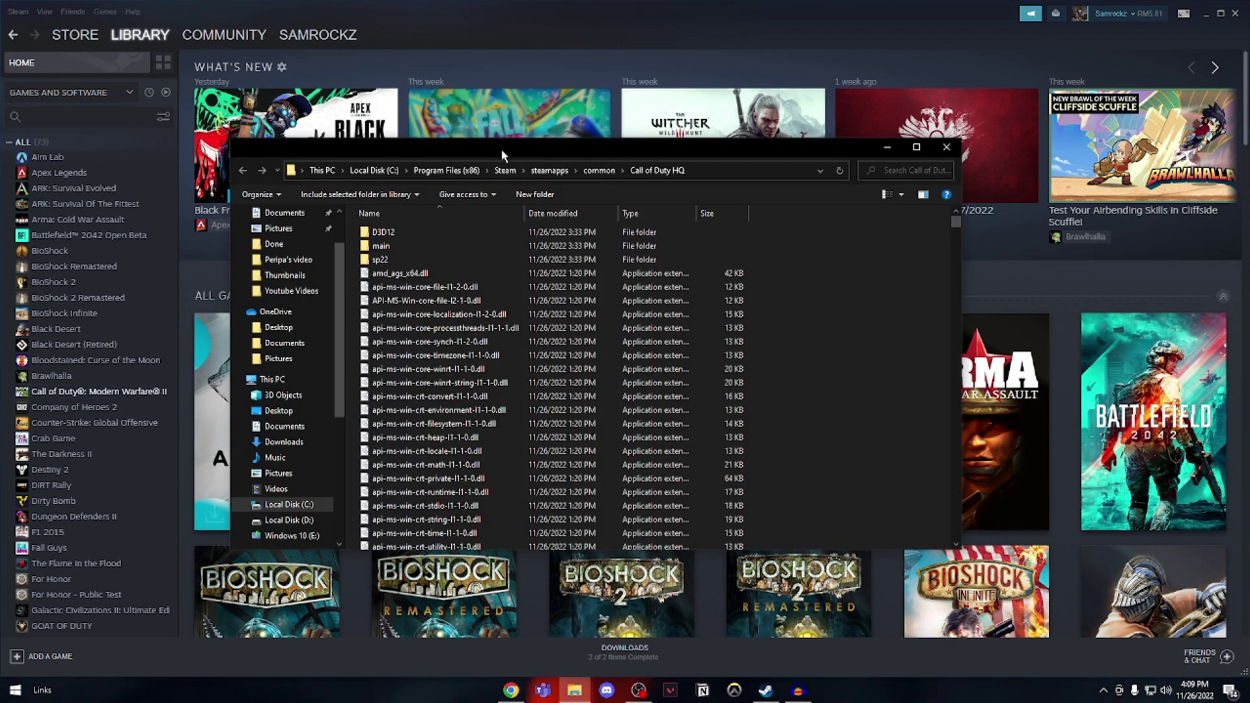
{"action": "left_click_drag", "start_coordinate": [502, 154], "coordinate": [496, 122]}
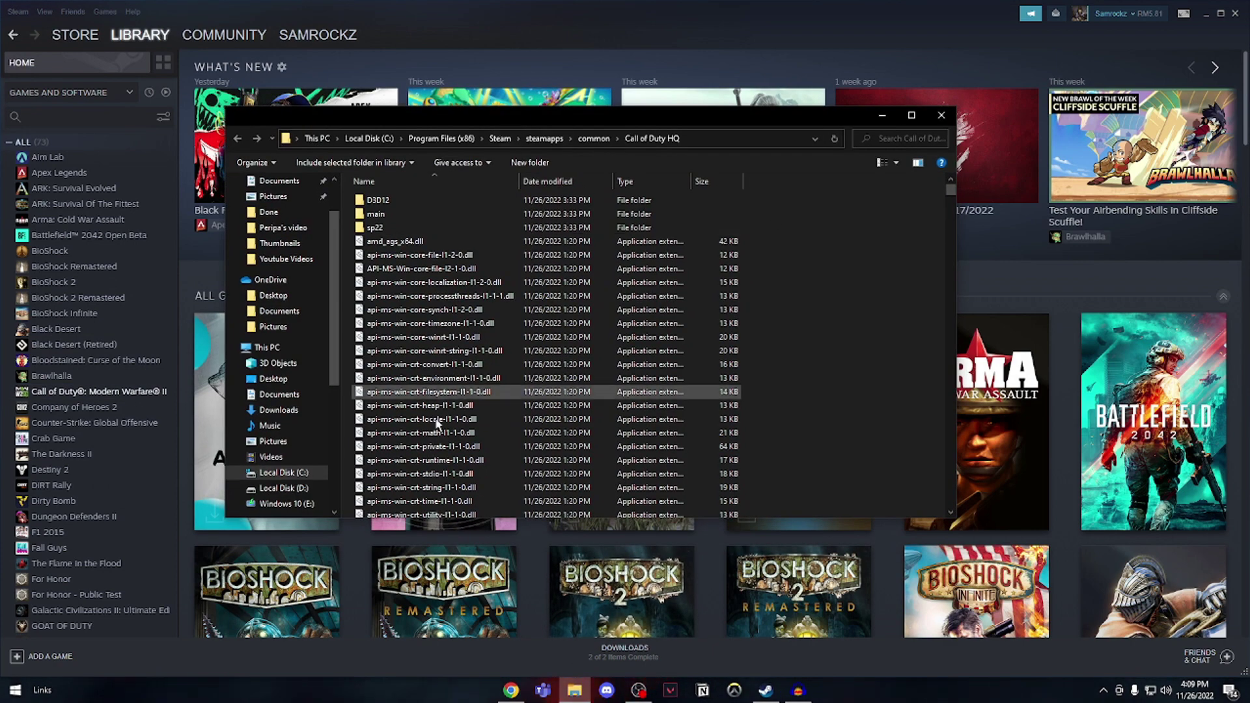
{"action": "scroll", "coordinate": [591, 294], "scroll_direction": "down", "scroll_amount": 15}
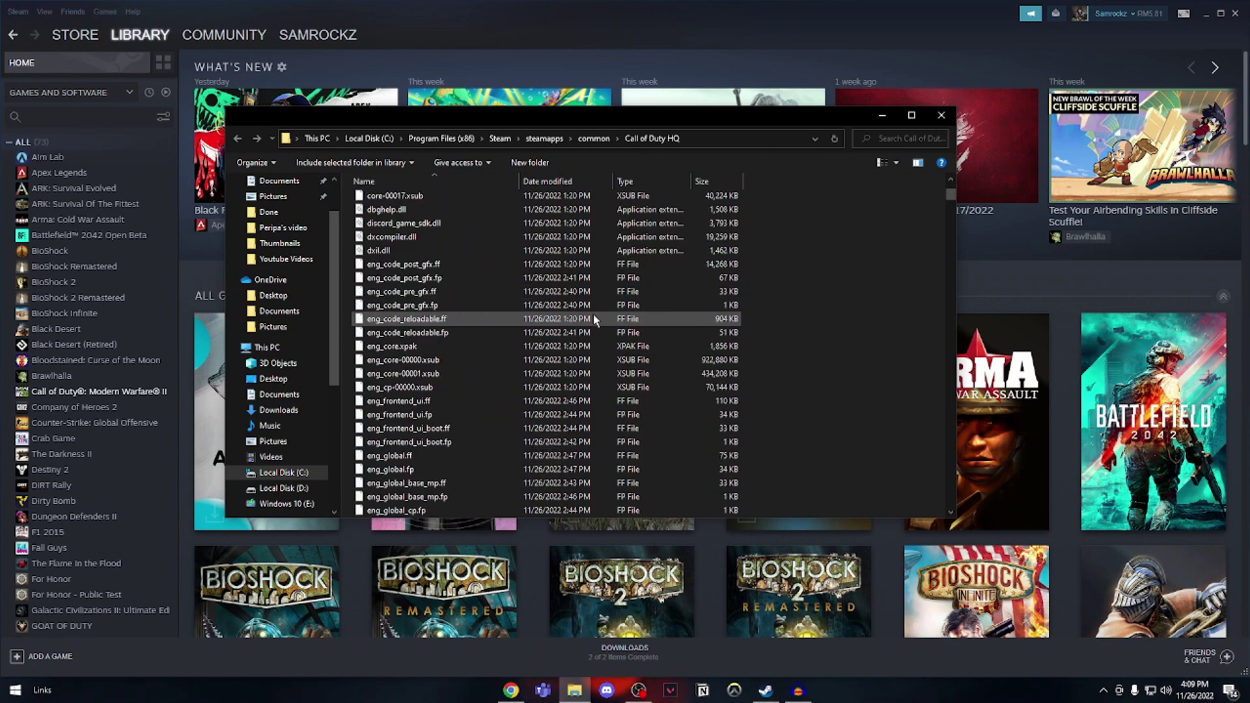
{"action": "scroll", "coordinate": [609, 319], "scroll_direction": "up", "scroll_amount": 15}
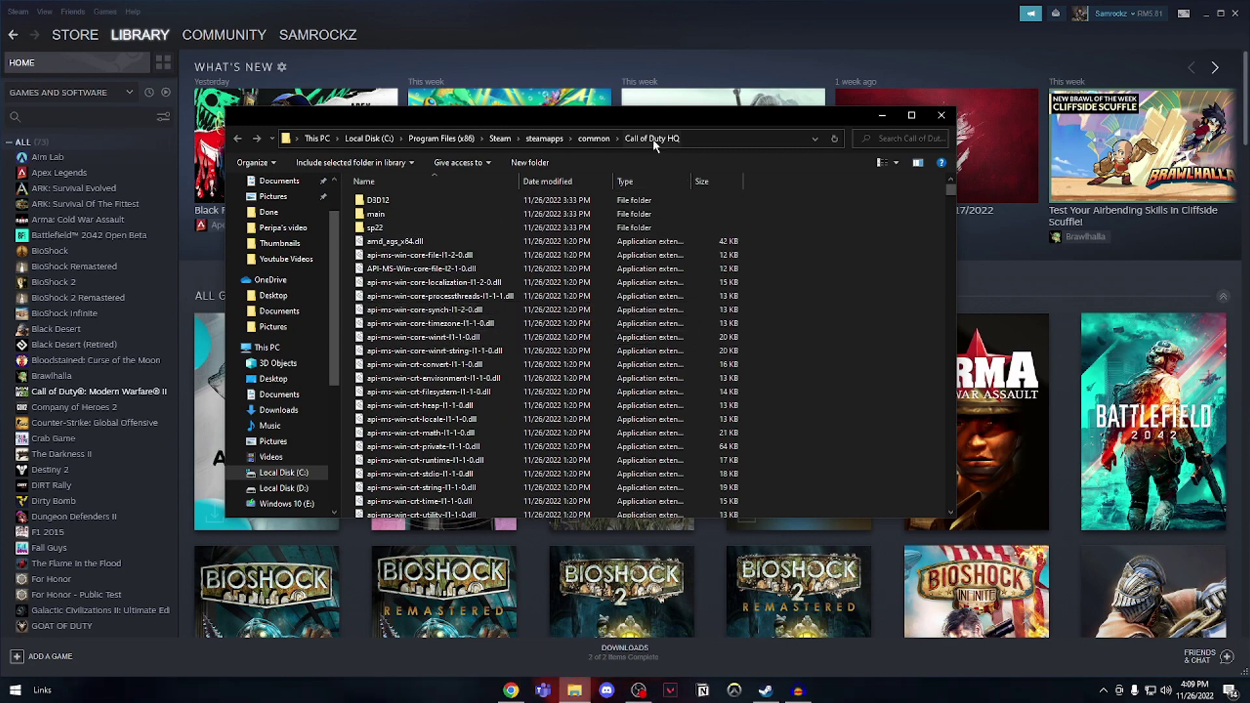
{"action": "left_click", "coordinate": [593, 140]}
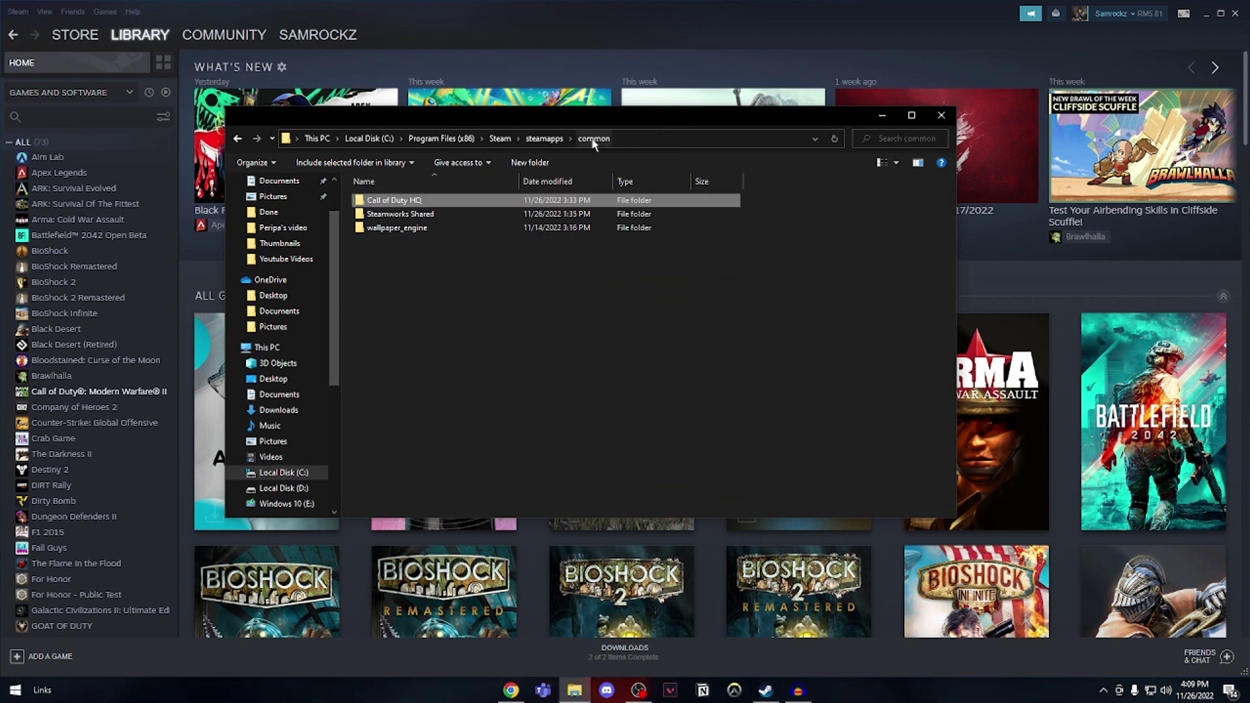
Create a new folder named 'Call of Duty Warzone' in the common folder
{"action": "right_click", "coordinate": [445, 265]}
{"action": "mouse_move", "coordinate": [513, 427]}
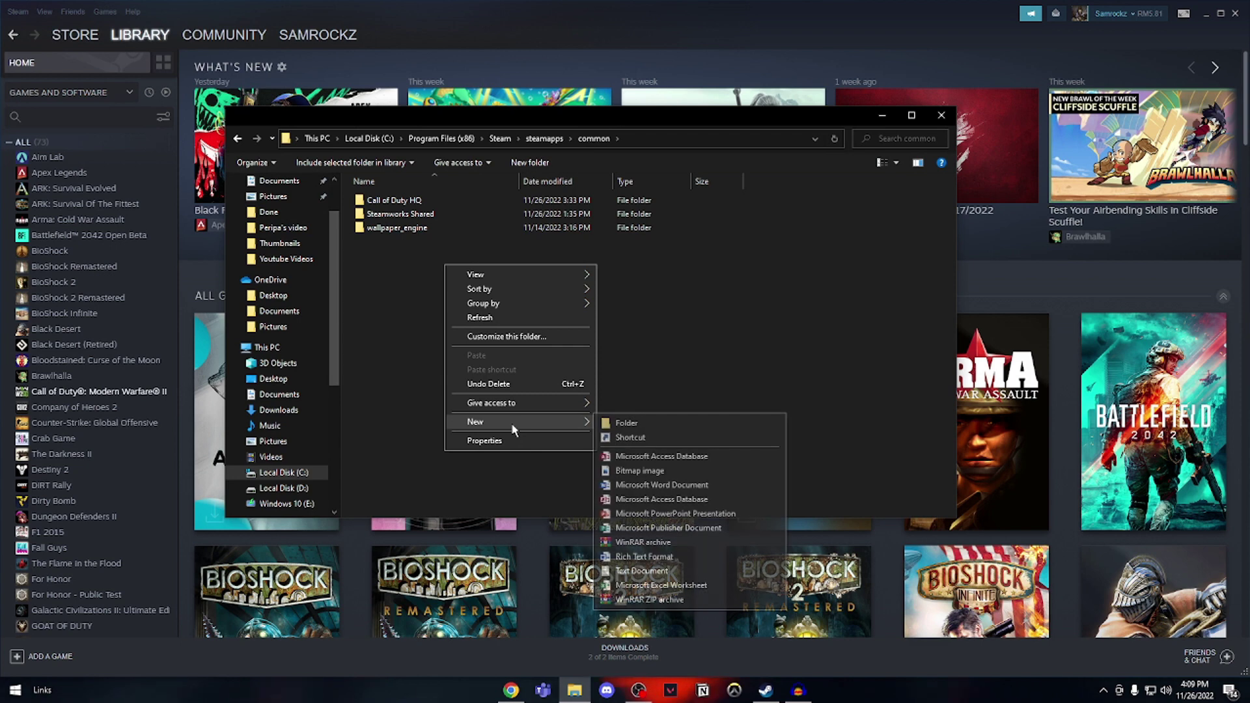
{"action": "left_click", "coordinate": [611, 425]}
{"action": "type", "text": "Call of Duty Wa"}
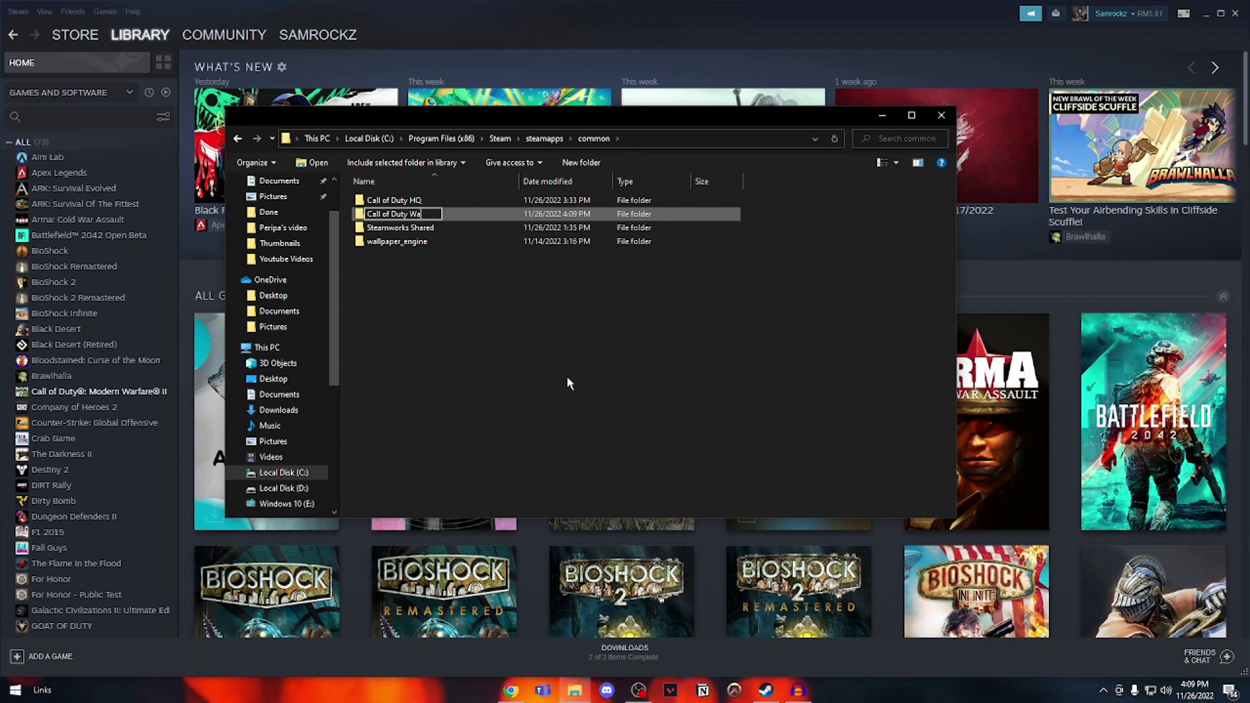
{"action": "type", "text": "rzone"}
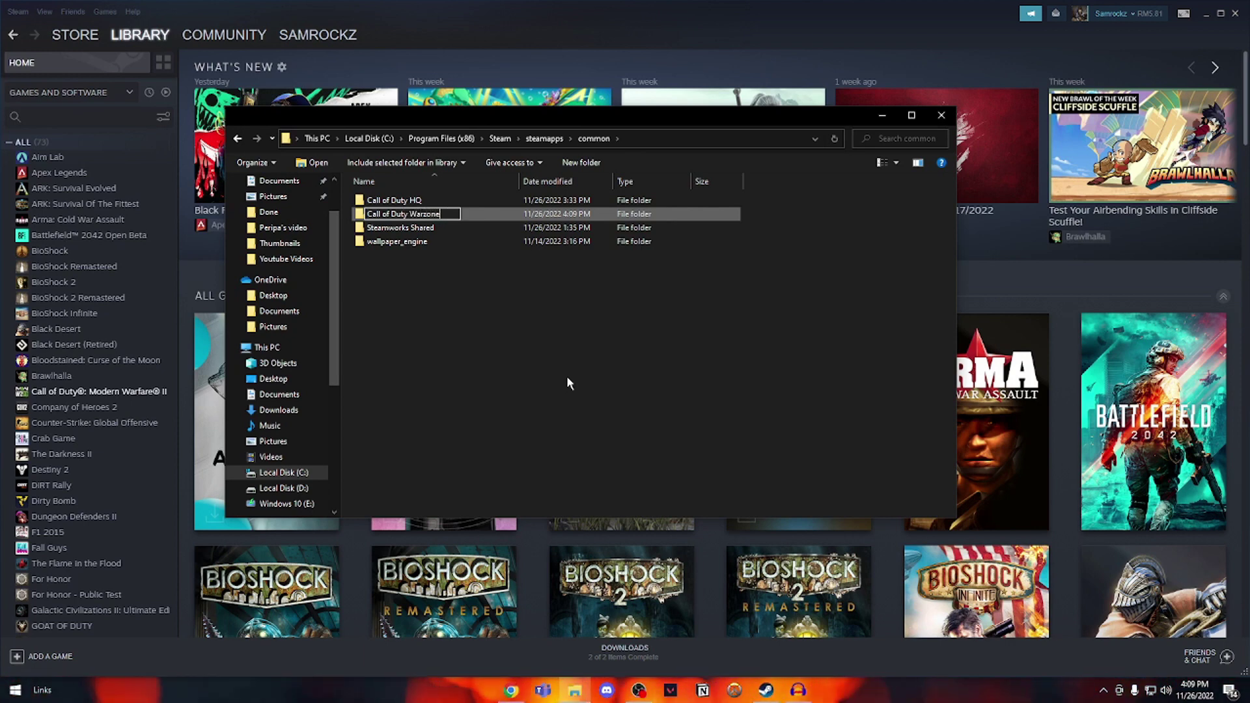
{"action": "key", "text": "Return"}
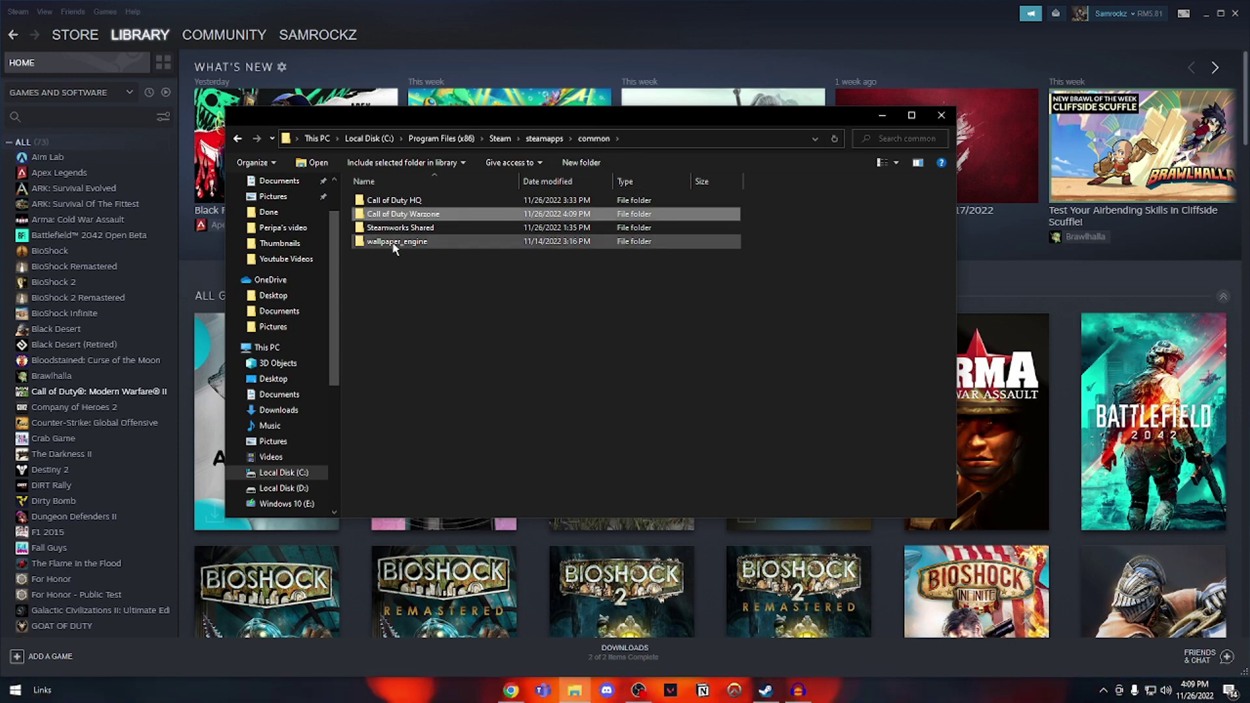
{"action": "left_click", "coordinate": [430, 264]}
Move the Call of Duty HQ folder into Call of Duty Warzone by cut and paste
{"action": "right_click", "coordinate": [389, 203]}
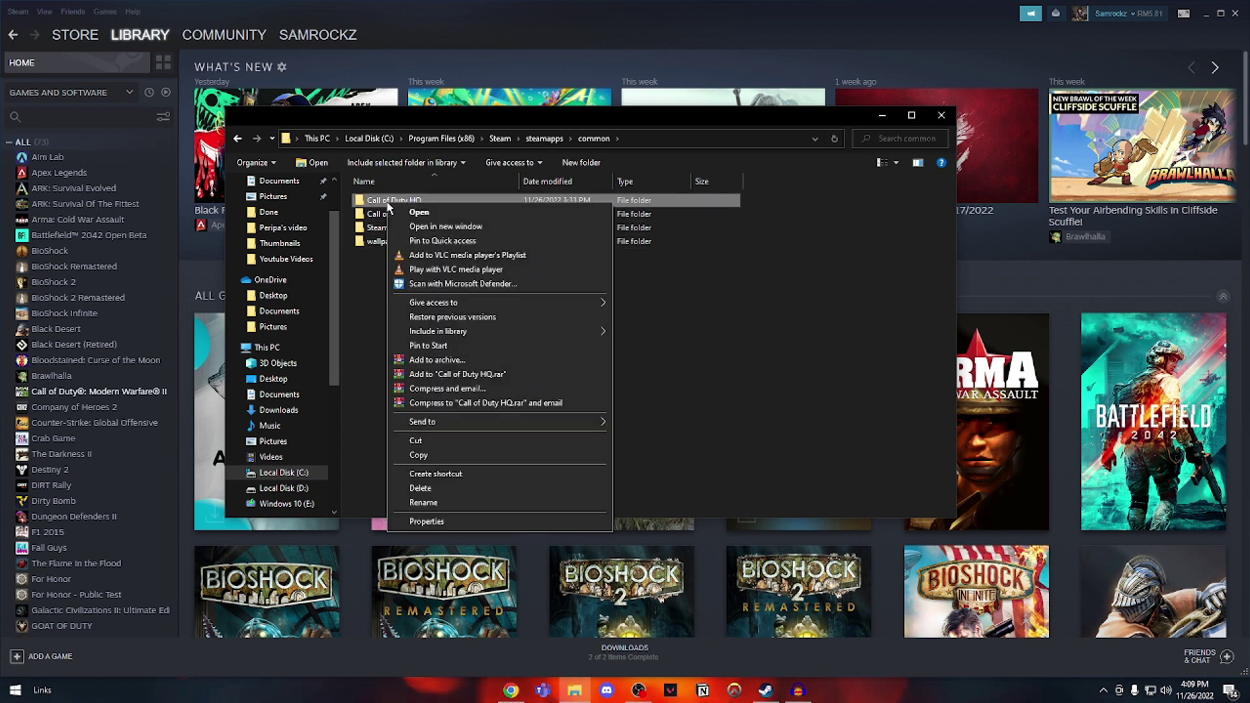
{"action": "left_click", "coordinate": [377, 281]}
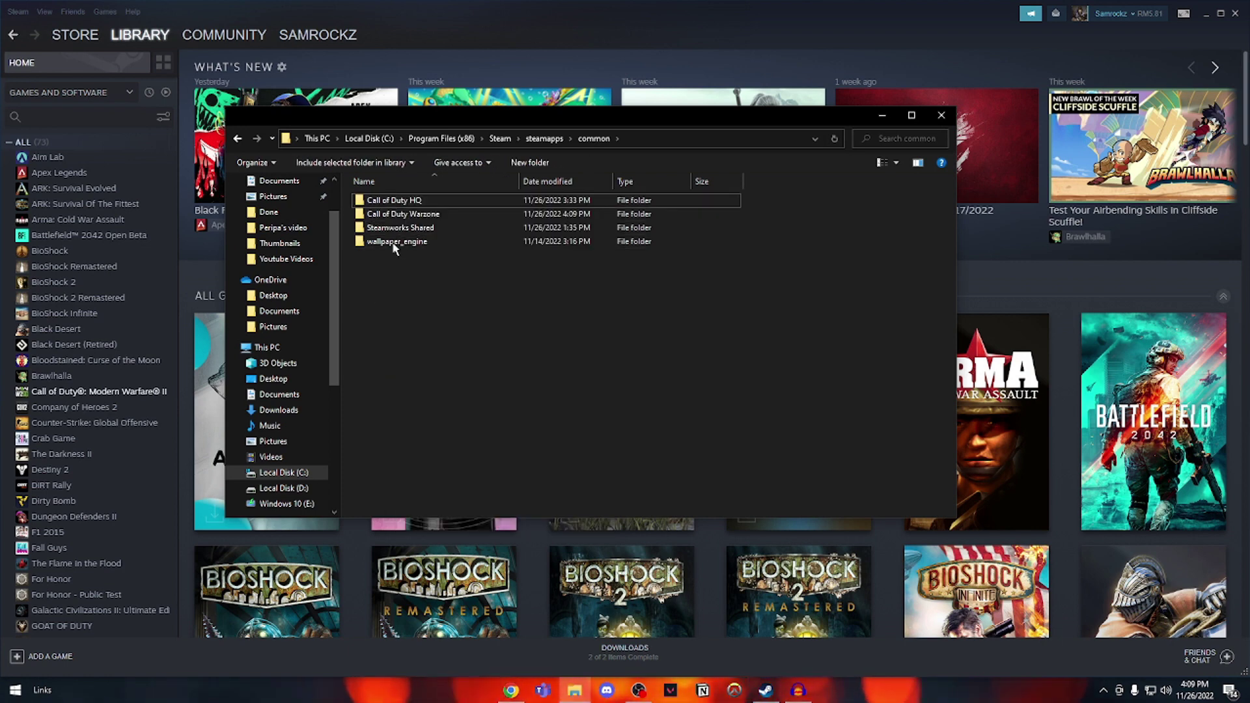
{"action": "double_click", "coordinate": [397, 201]}
{"action": "left_click", "coordinate": [238, 138]}
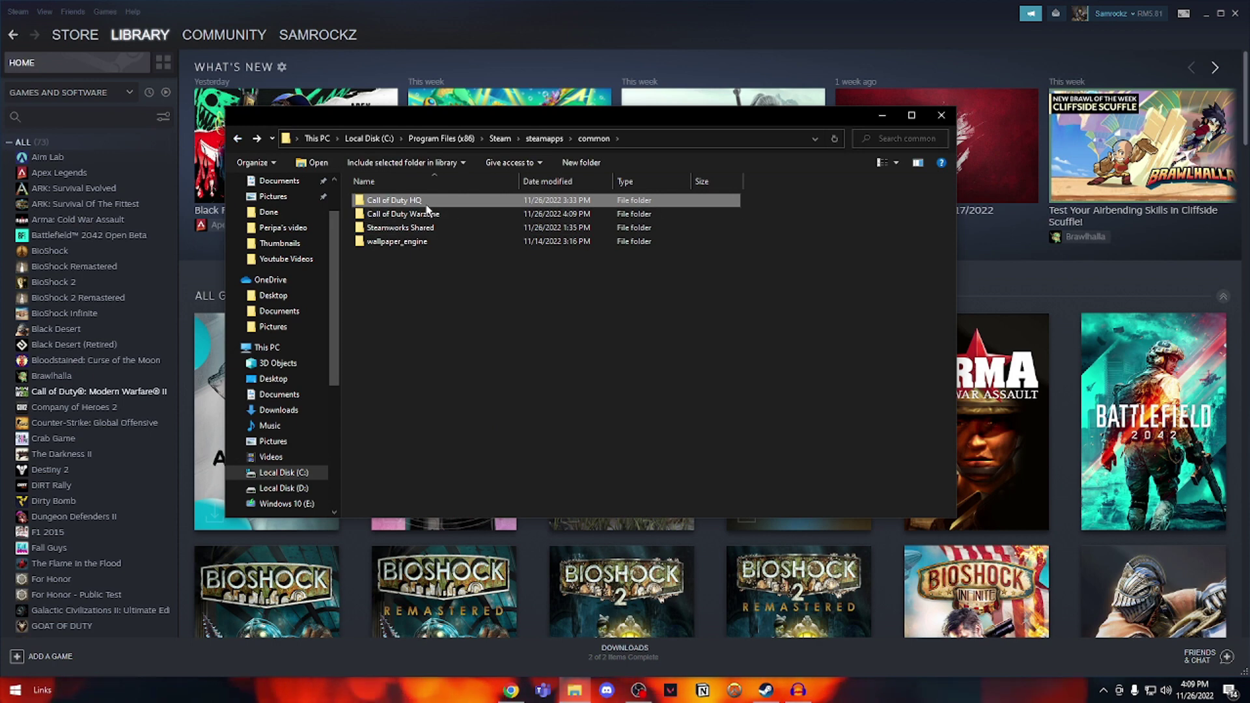
{"action": "right_click", "coordinate": [408, 202]}
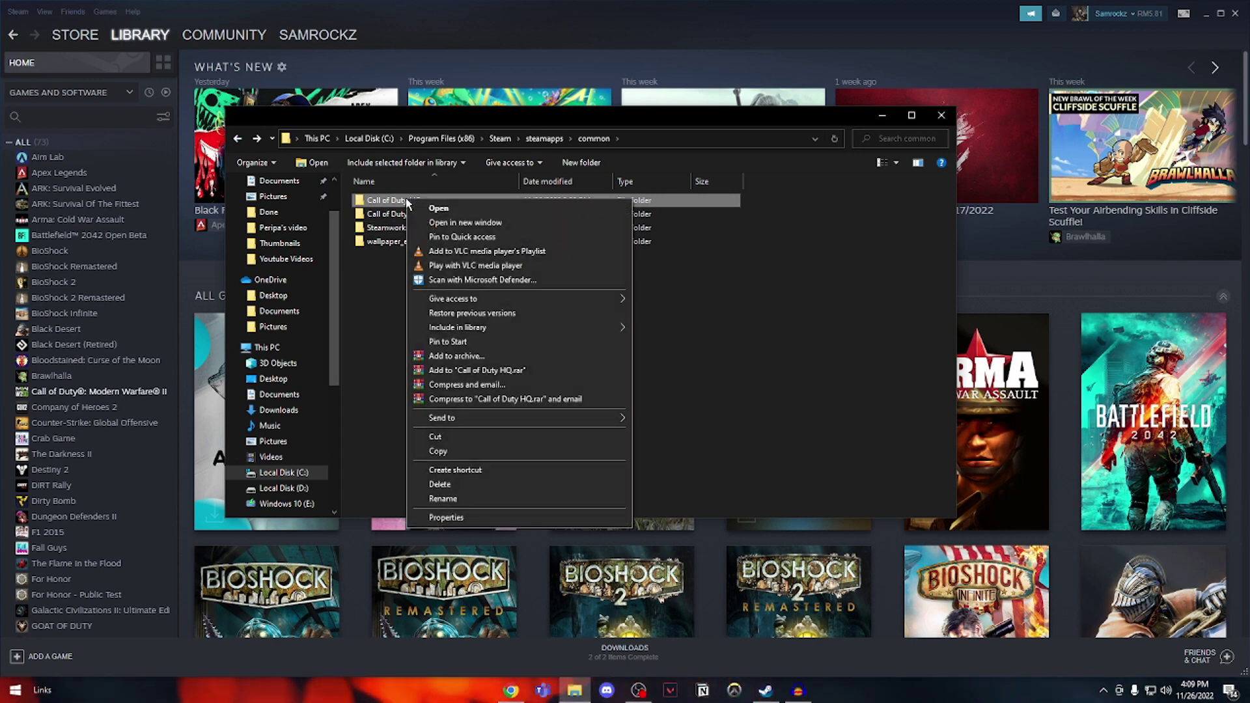
{"action": "left_click", "coordinate": [473, 436]}
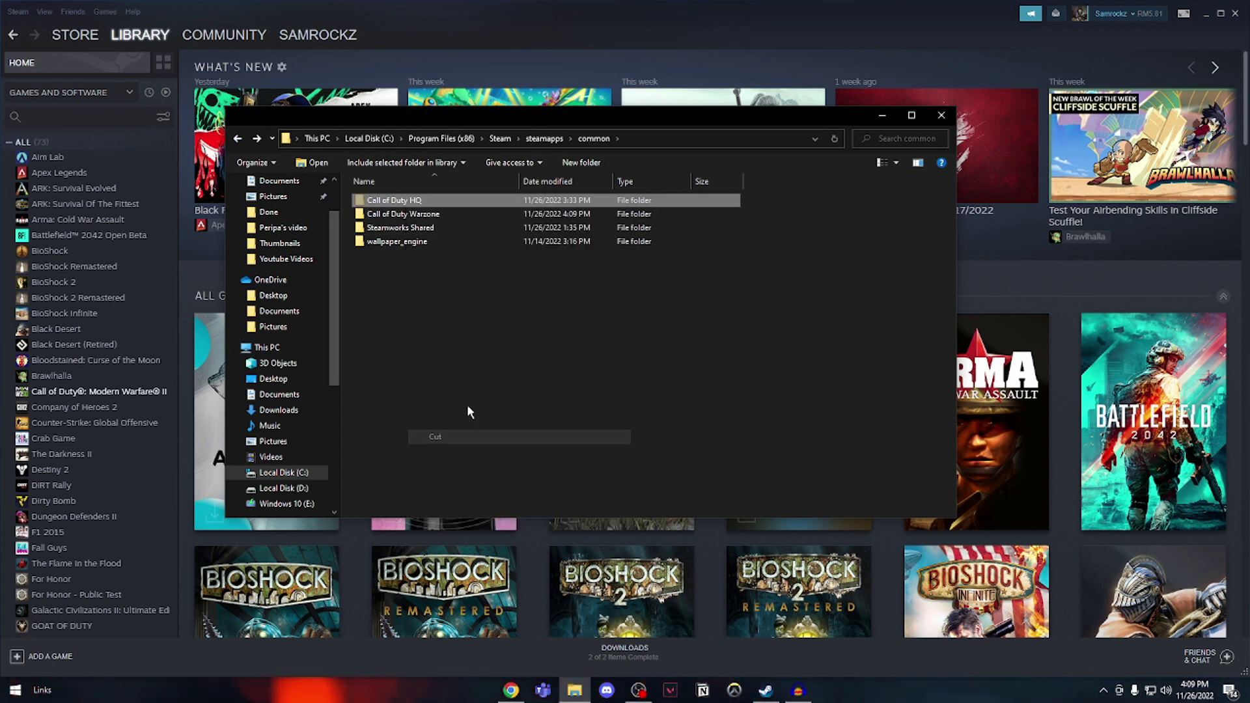
{"action": "double_click", "coordinate": [427, 215]}
{"action": "key", "text": "ctrl+v"}
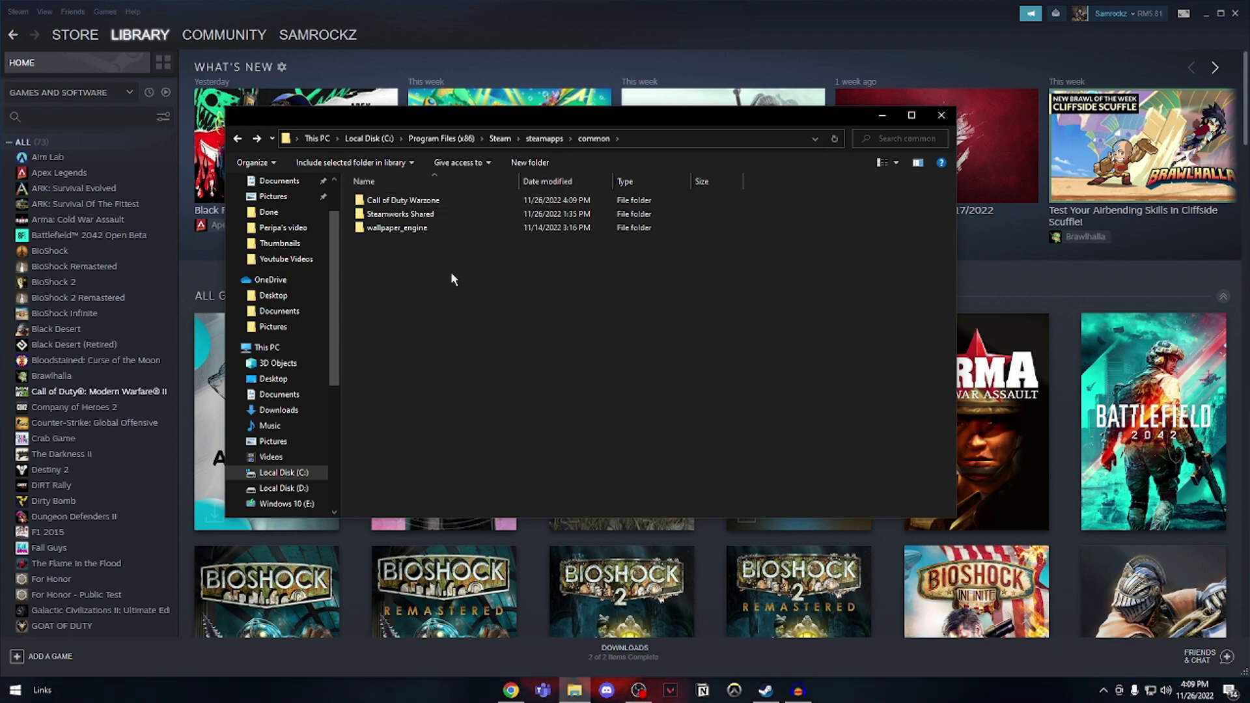
In the Steam library, start installing Modern Warfare II | Warzone 2.0, requiring 21.33 GB
{"action": "left_click", "coordinate": [965, 125]}
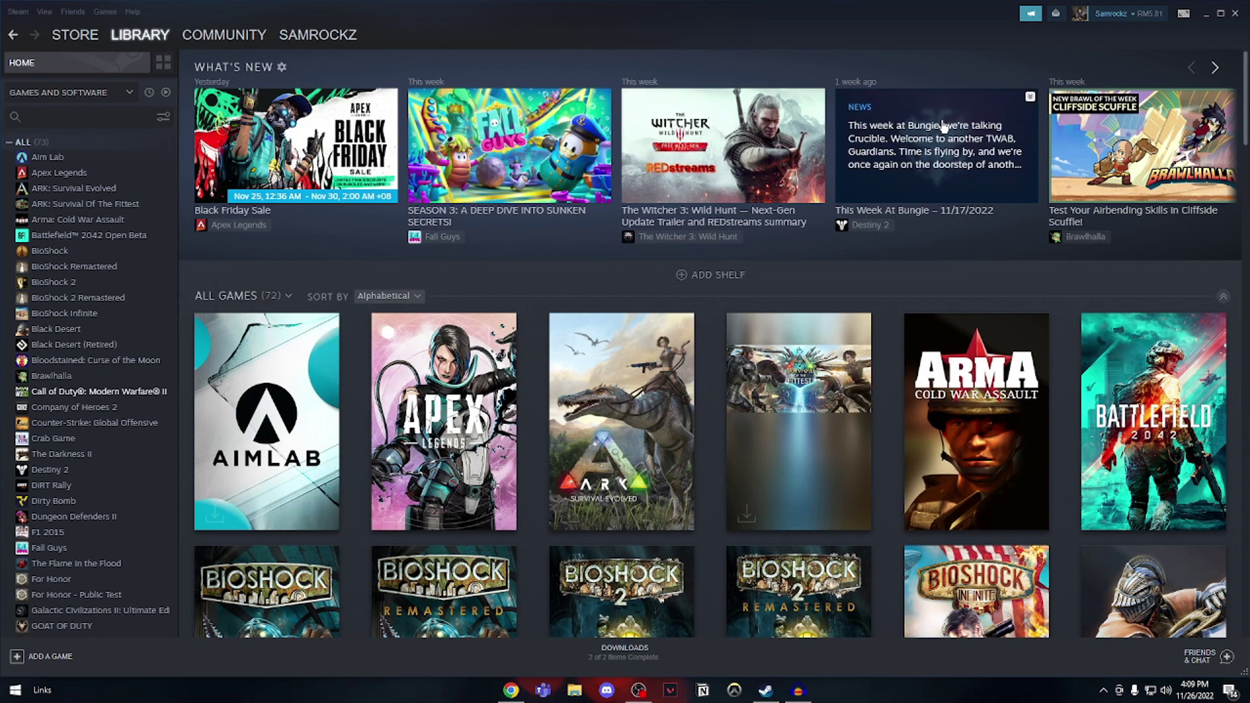
{"action": "right_click", "coordinate": [160, 390]}
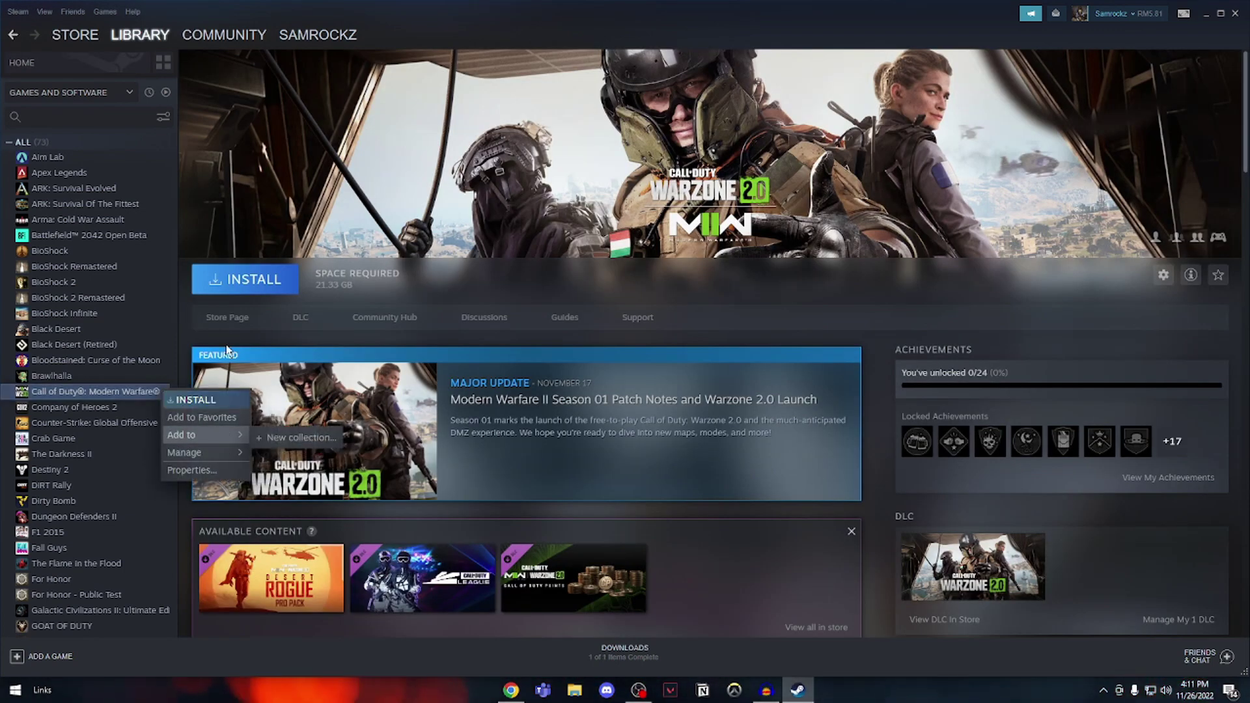
{"action": "left_click", "coordinate": [134, 392]}
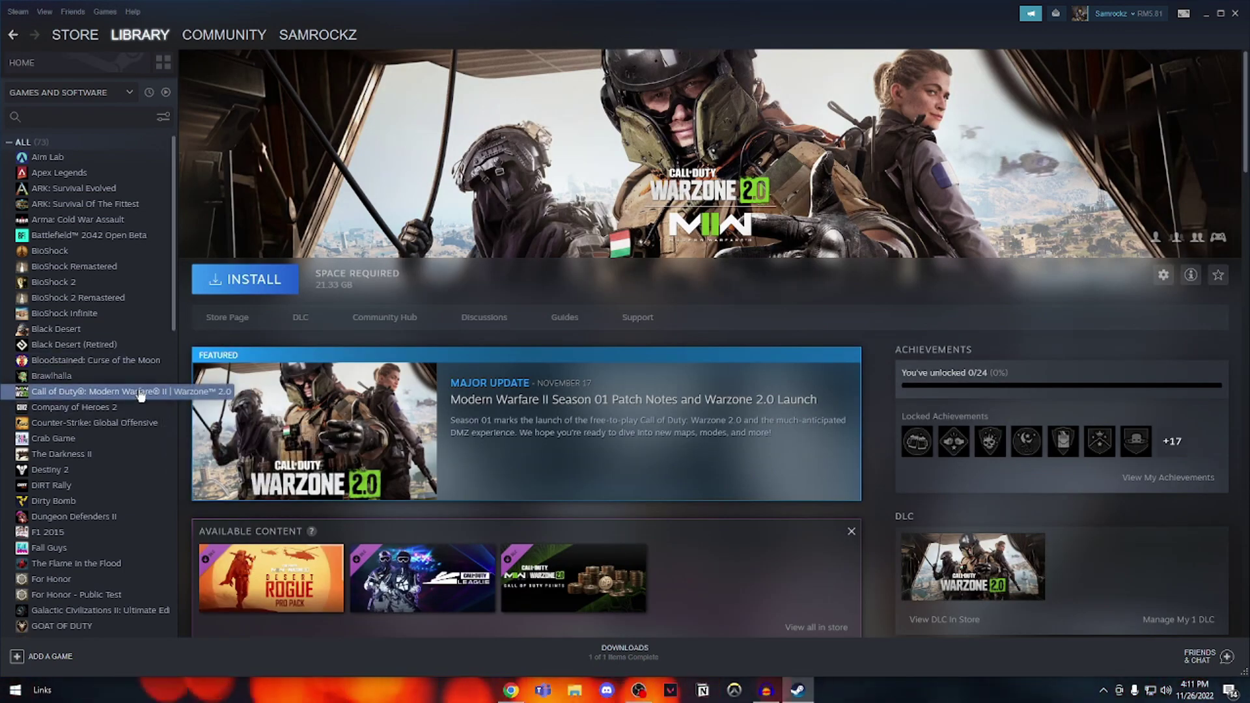
{"action": "right_click", "coordinate": [140, 394]}
{"action": "left_click", "coordinate": [270, 345]}
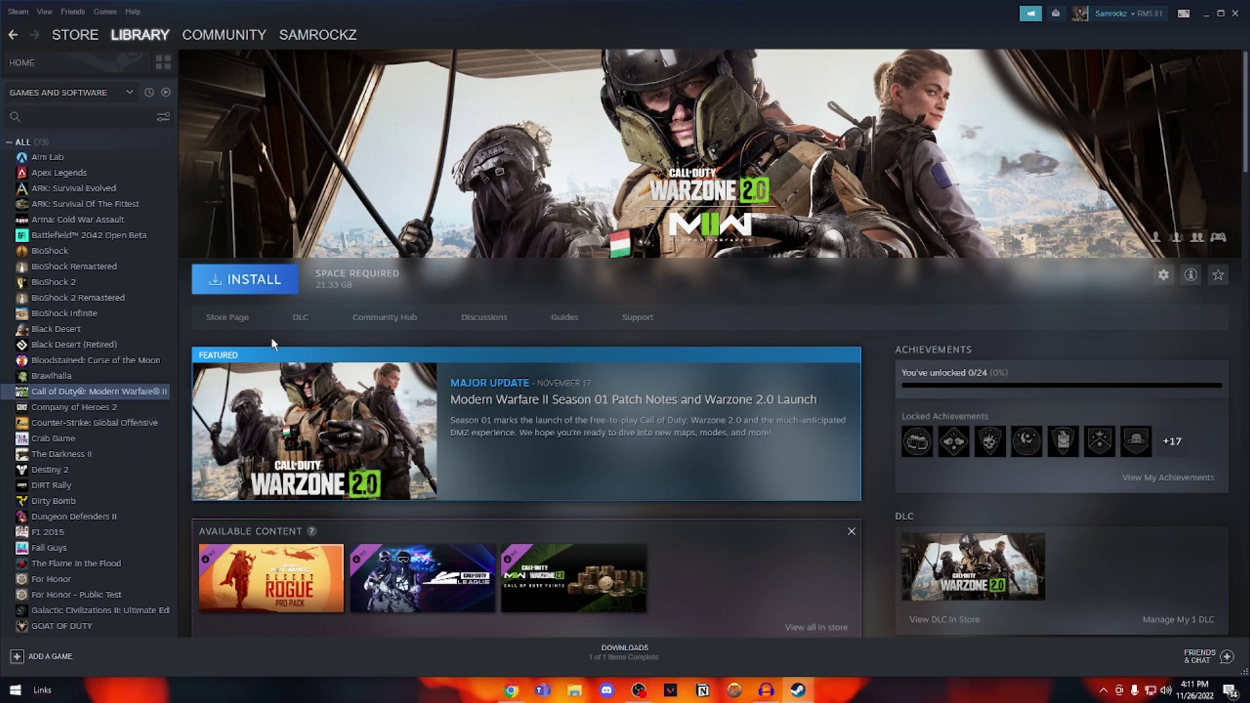
{"action": "right_click", "coordinate": [116, 393]}
{"action": "mouse_move", "coordinate": [169, 458]}
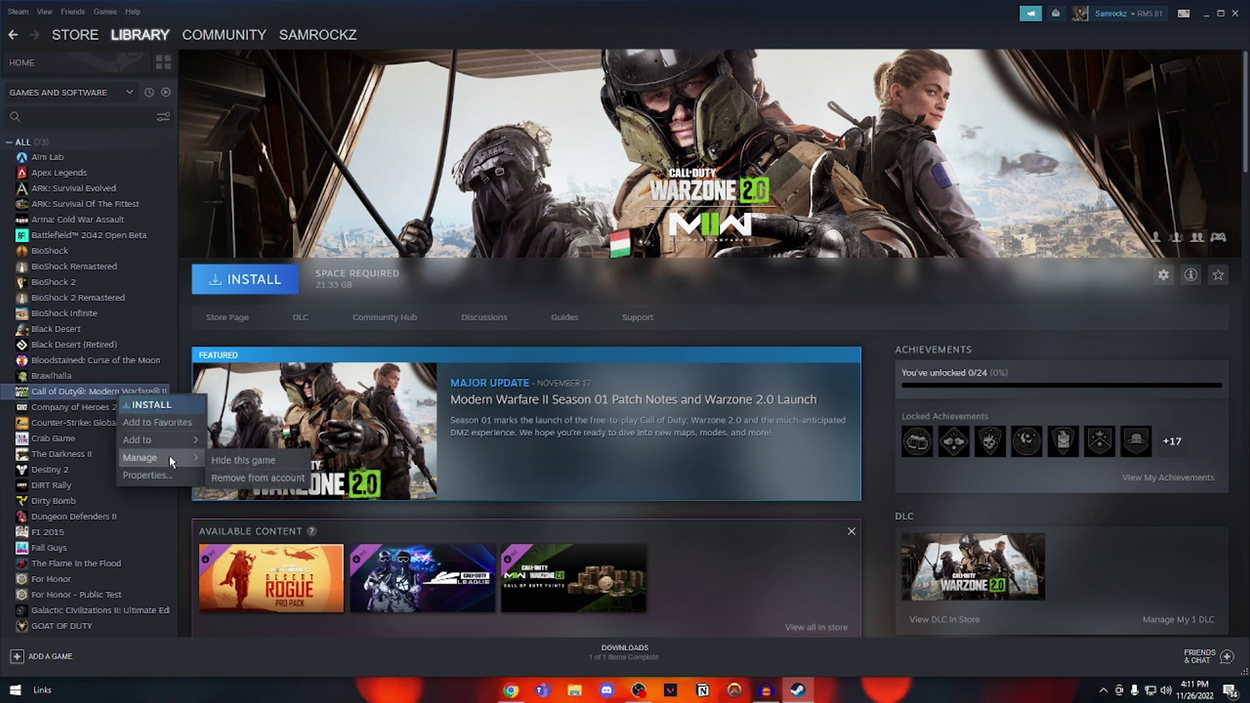
{"action": "left_click", "coordinate": [256, 325]}
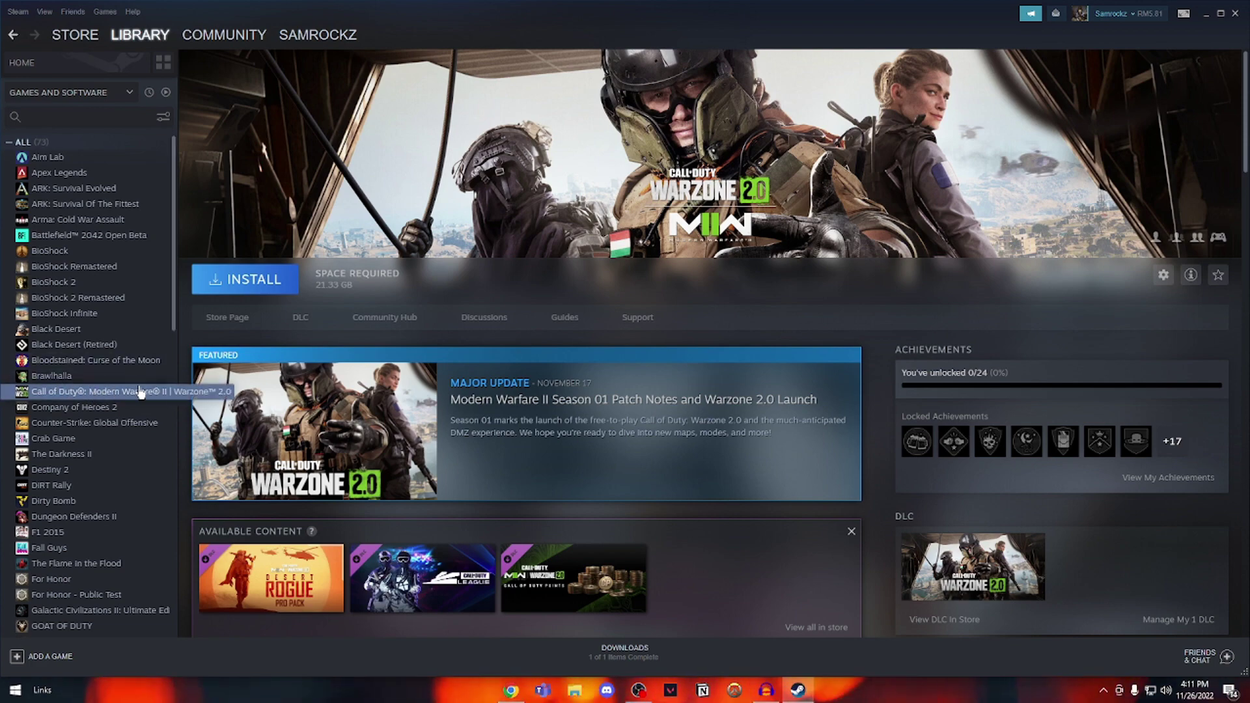
{"action": "left_click", "coordinate": [283, 268]}
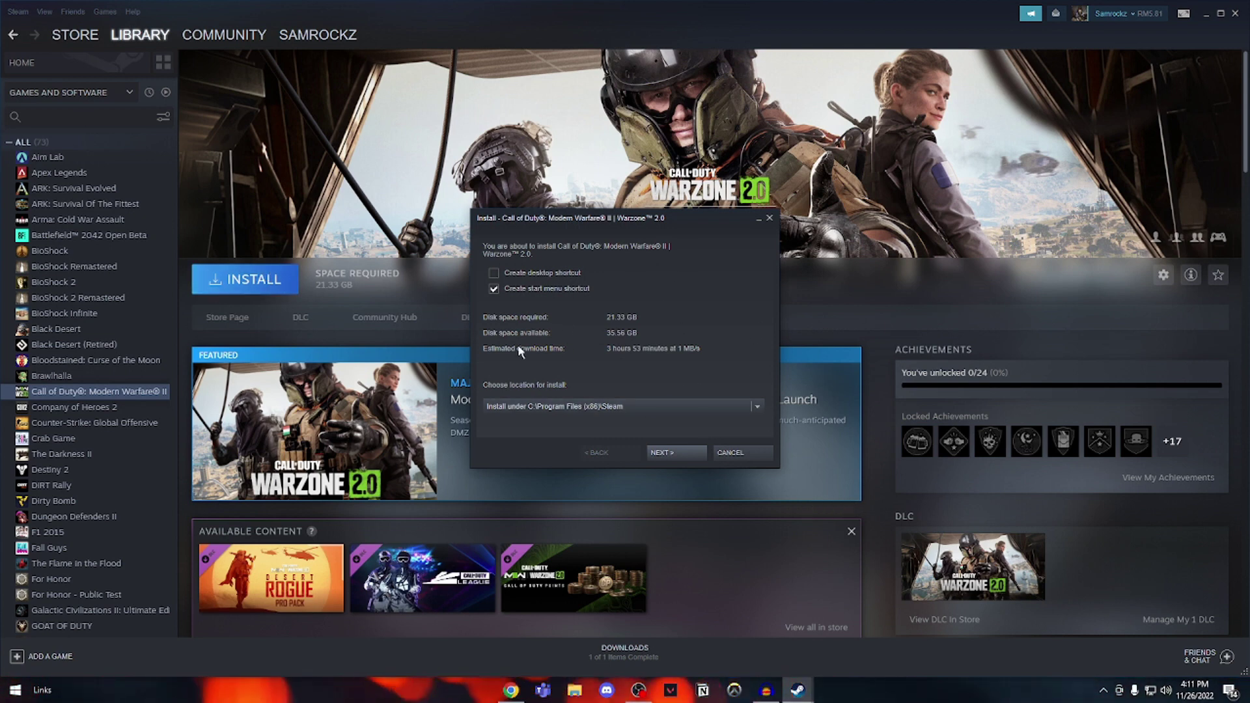
Keep the C:\Program Files (x86)\Steam install location and confirm to start the 20.82 GB download
{"action": "left_click", "coordinate": [756, 404]}
{"action": "left_click", "coordinate": [757, 404]}
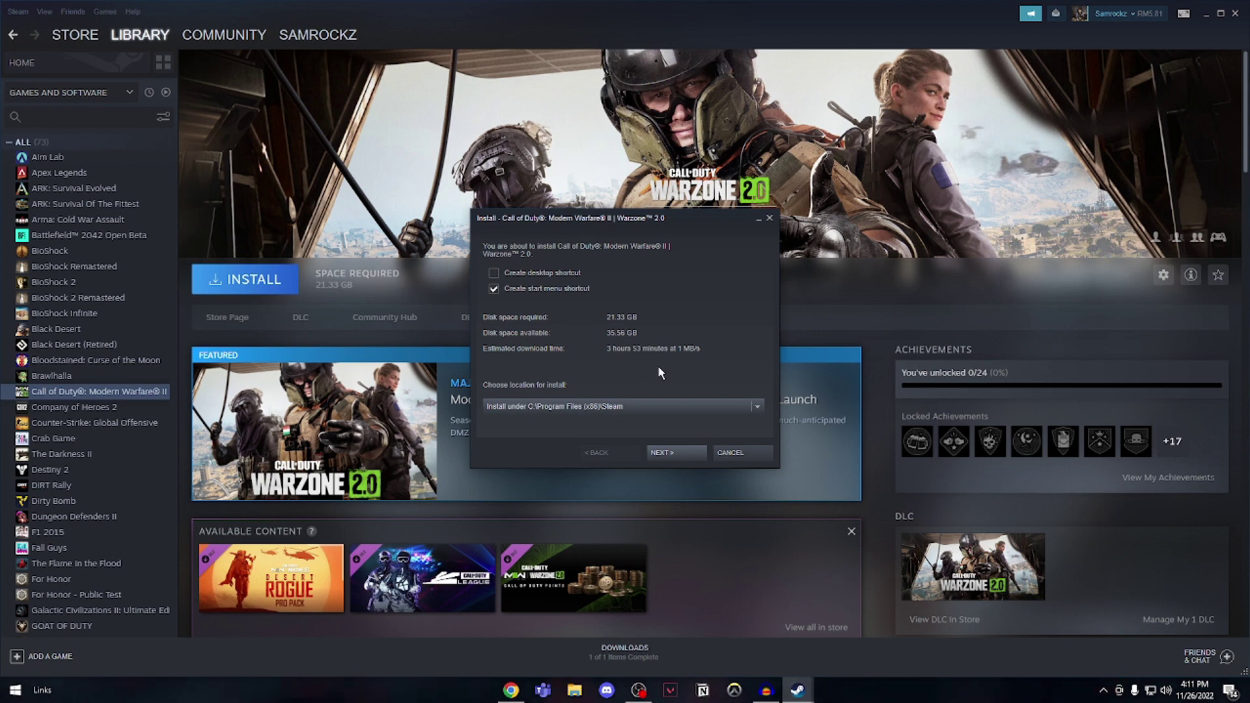
{"action": "left_click", "coordinate": [677, 452]}
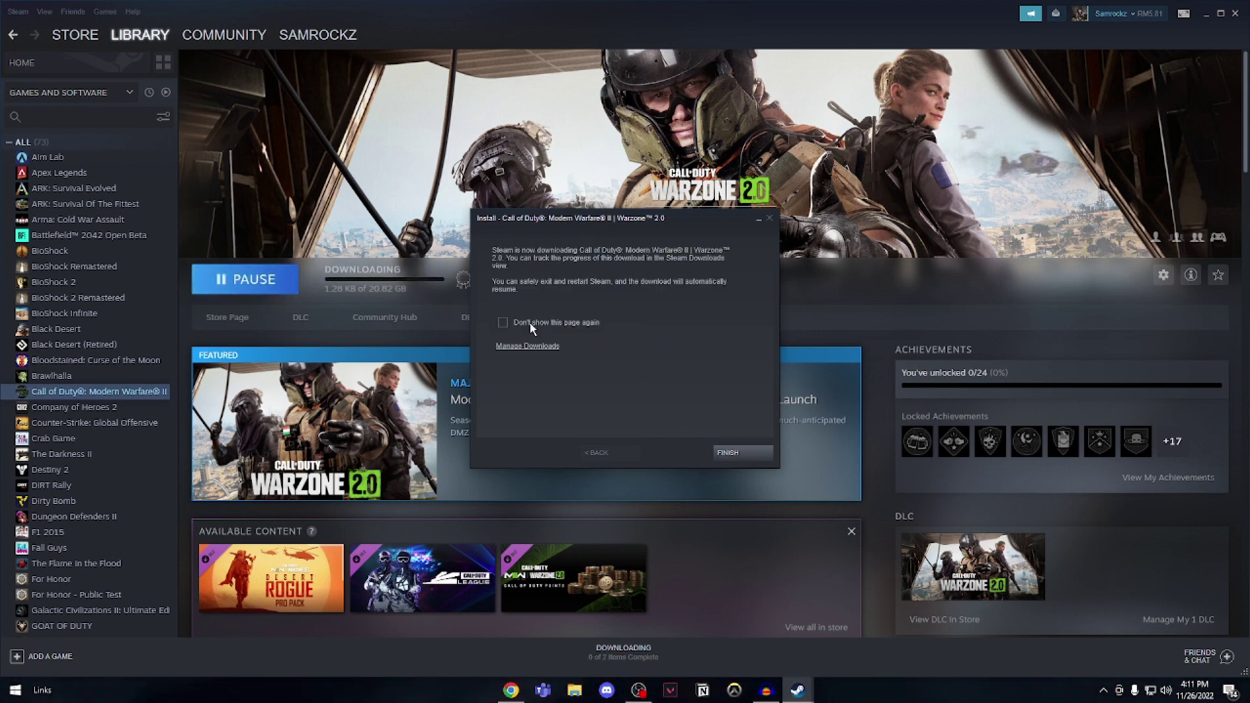
{"action": "left_click", "coordinate": [744, 452]}
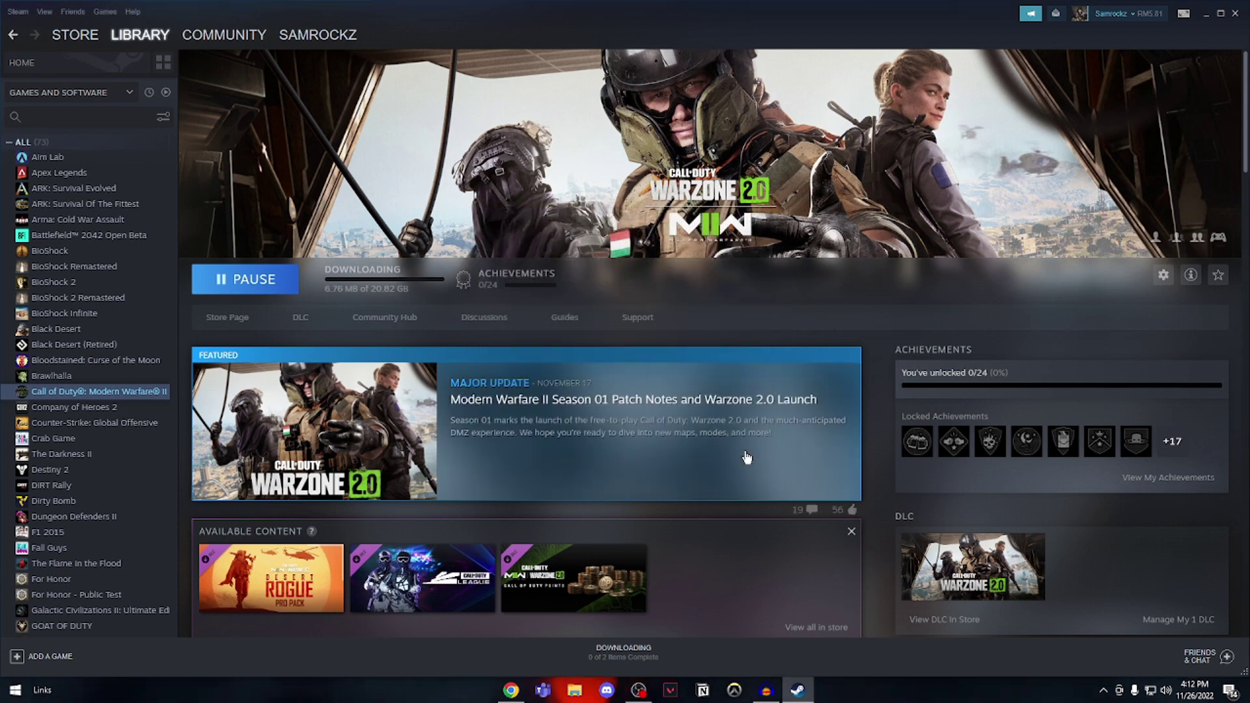